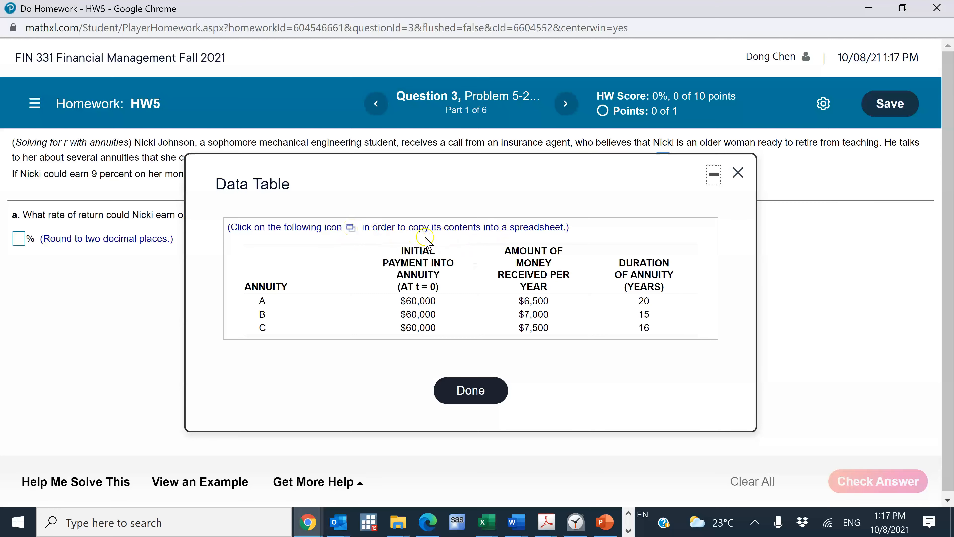
# Step: Move the annuity data table off the problem text, then close it to read question a
pyautogui.moveTo(540, 173); pyautogui.dragTo(605, 229)
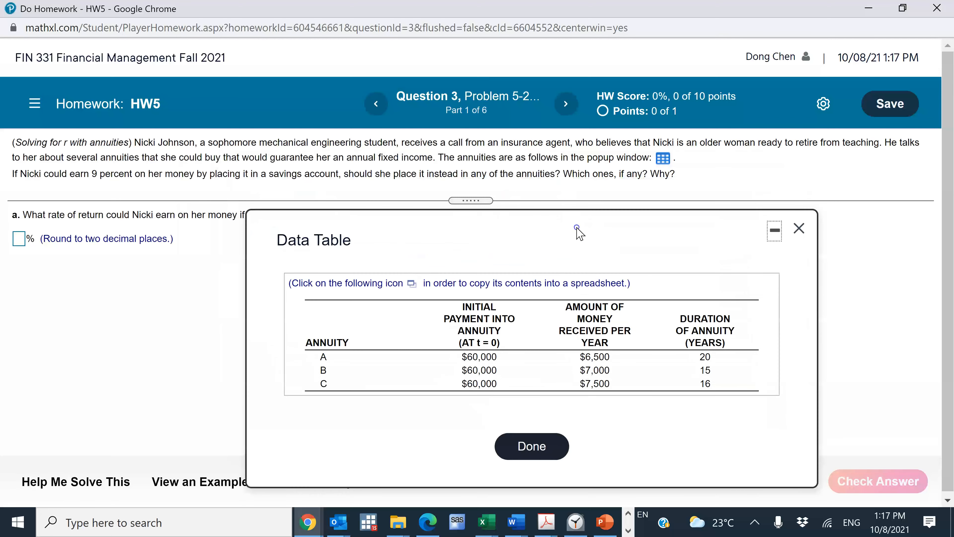
pyautogui.click(803, 228)
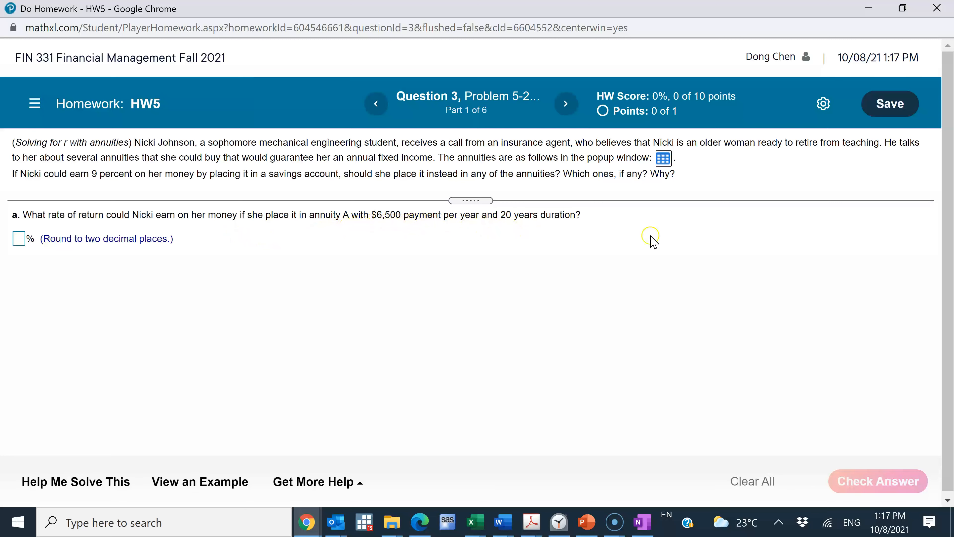
# Step: Export the problem's annuity data table to Excel and open the downloaded workbook
pyautogui.click(668, 159)
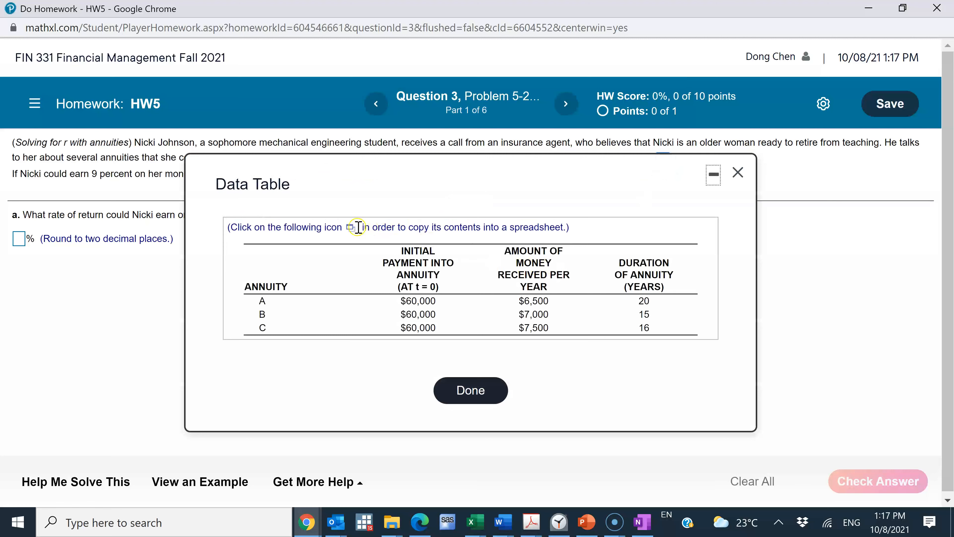
pyautogui.click(352, 233)
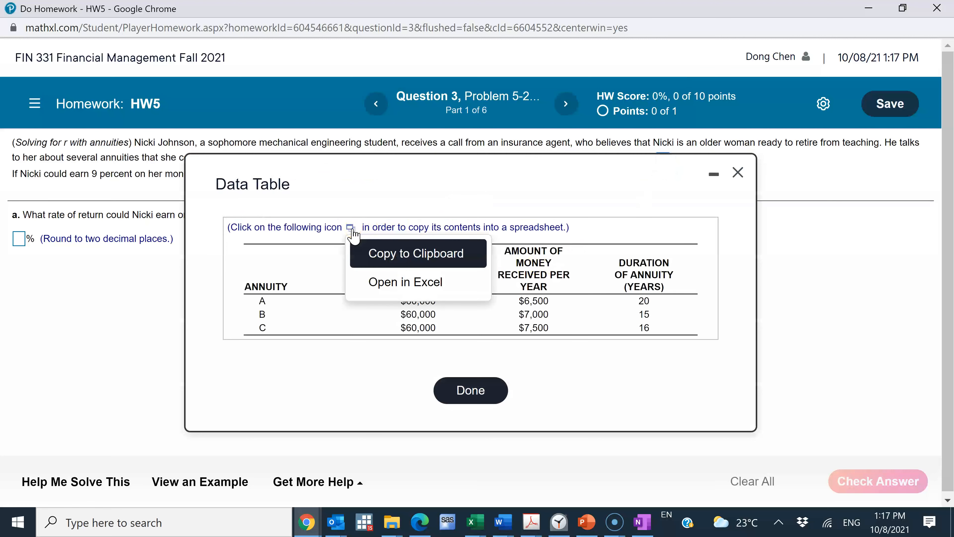
pyautogui.click(403, 282)
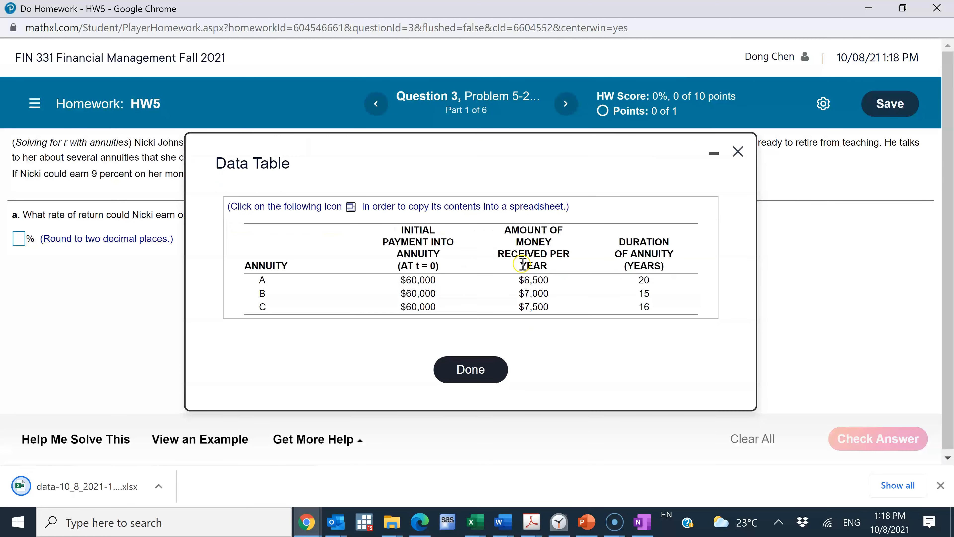
pyautogui.click(159, 486)
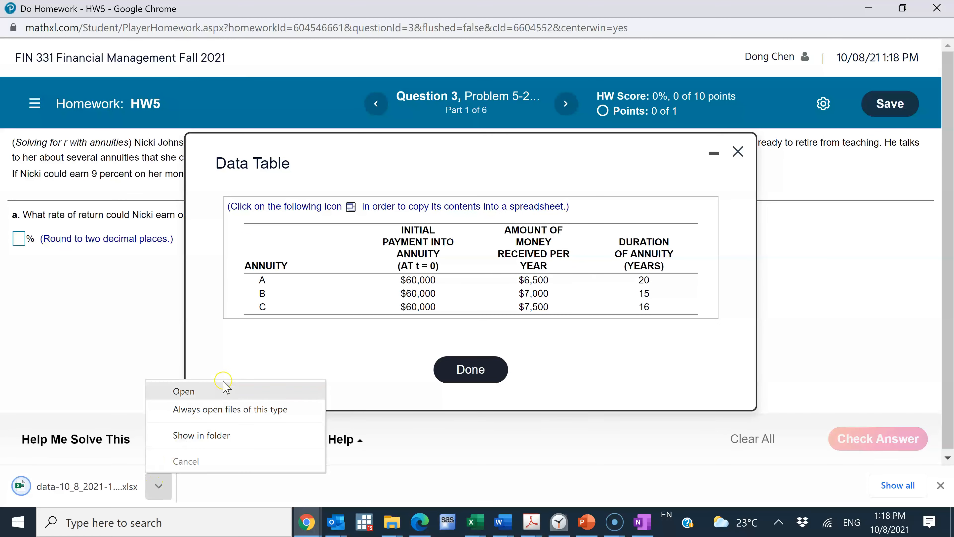
pyautogui.click(224, 389)
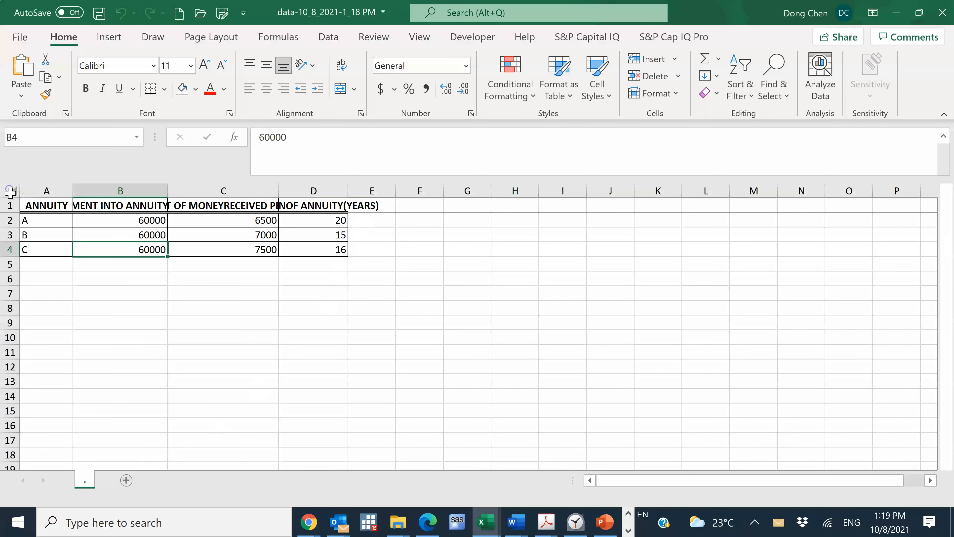
# Step: Autofit the widths of all columns in the sheet so the annuity table headers fit
pyautogui.click(10, 193)
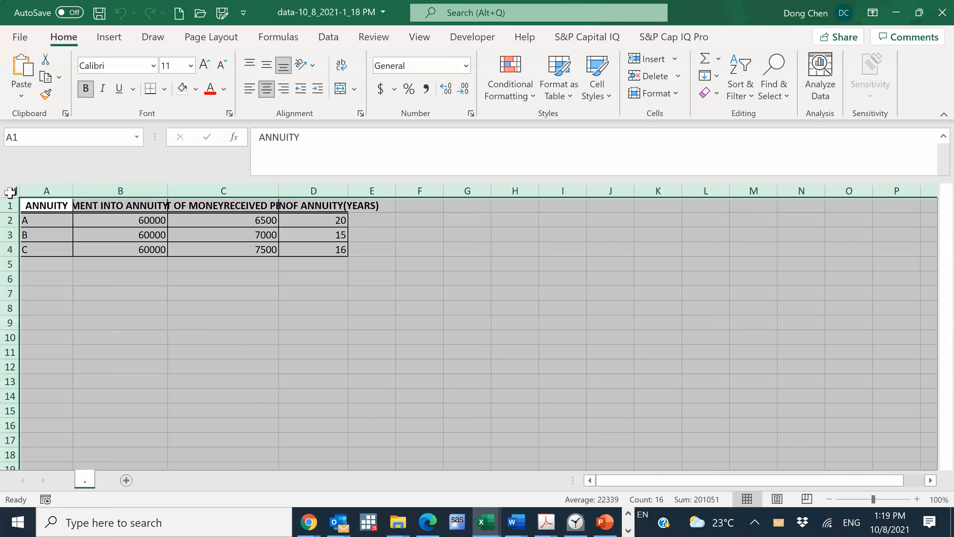
pyautogui.doubleClick(72, 191)
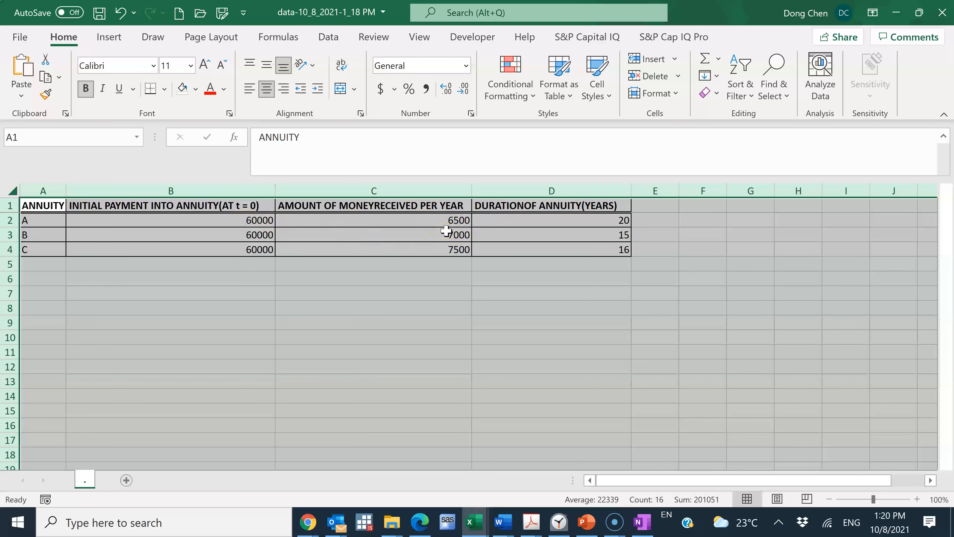
# Step: Switch to the HW5 homework window in Chrome, close its data table to reread question a, and return to Excel
pyautogui.click(306, 524)
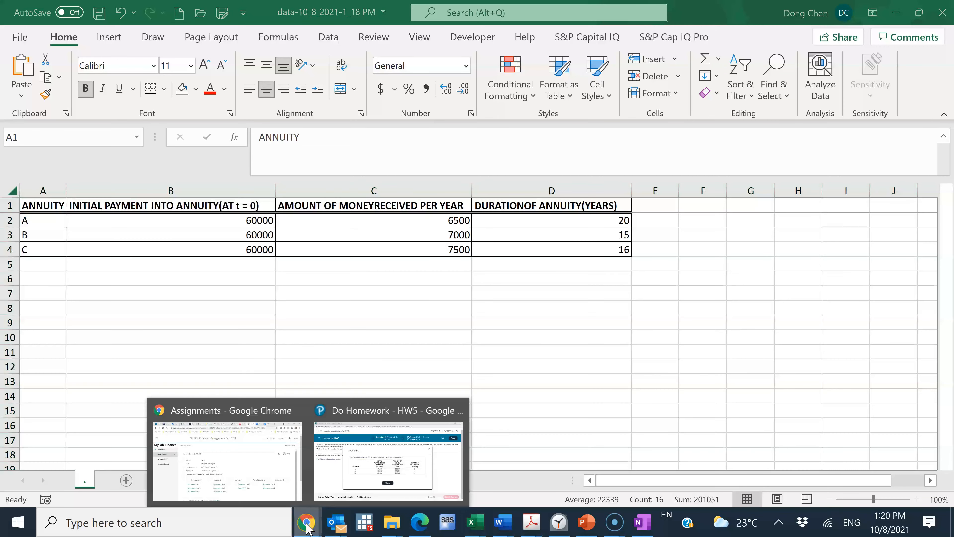
pyautogui.click(391, 415)
pyautogui.click(469, 395)
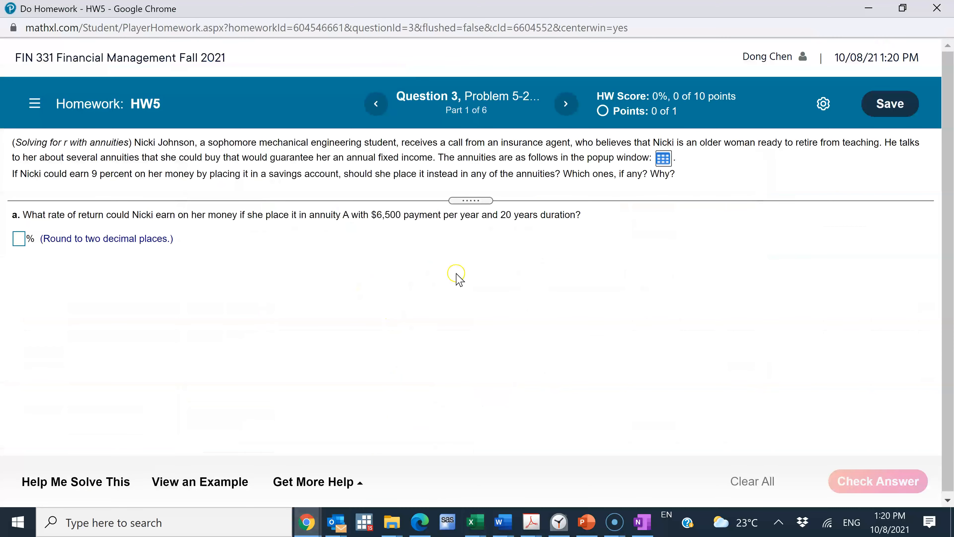
pyautogui.hotkey('alt', 'Tab')
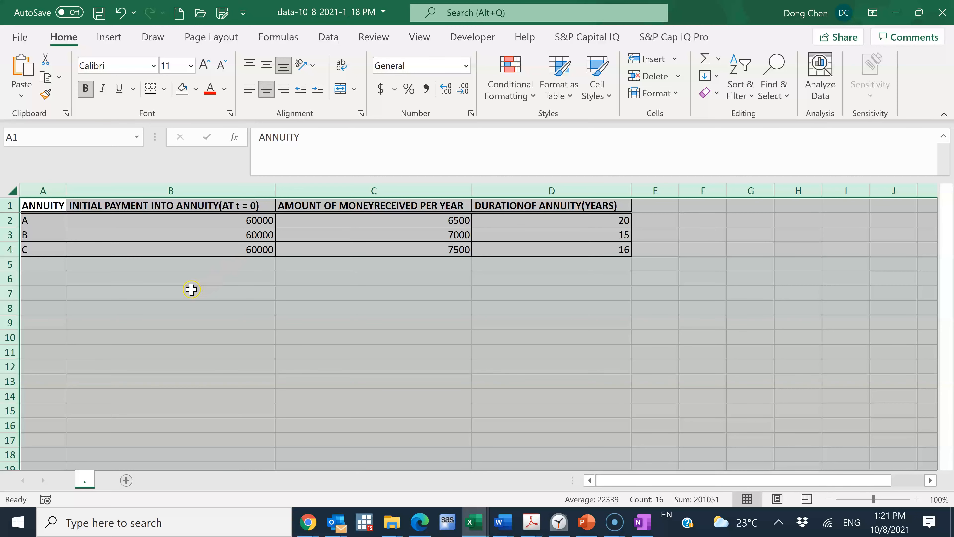
# Step: Enter the label "Interest rate" in cell A6 below the annuity table
pyautogui.click(206, 280)
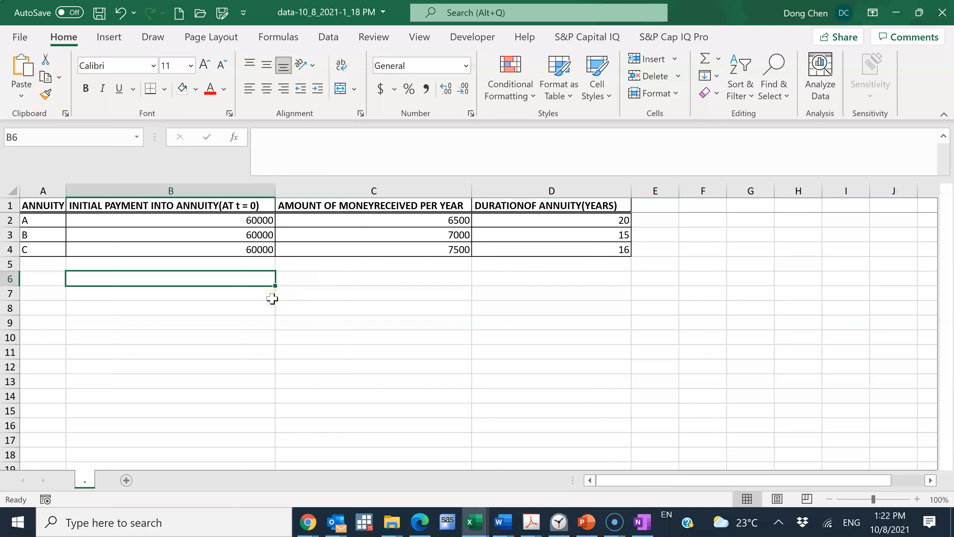
pyautogui.press('Left')
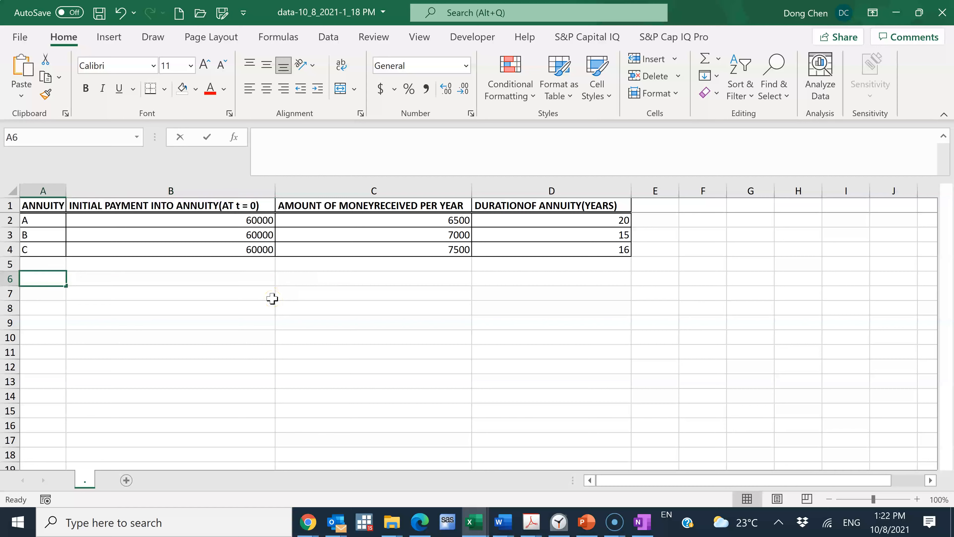
pyautogui.write('Interest rate')
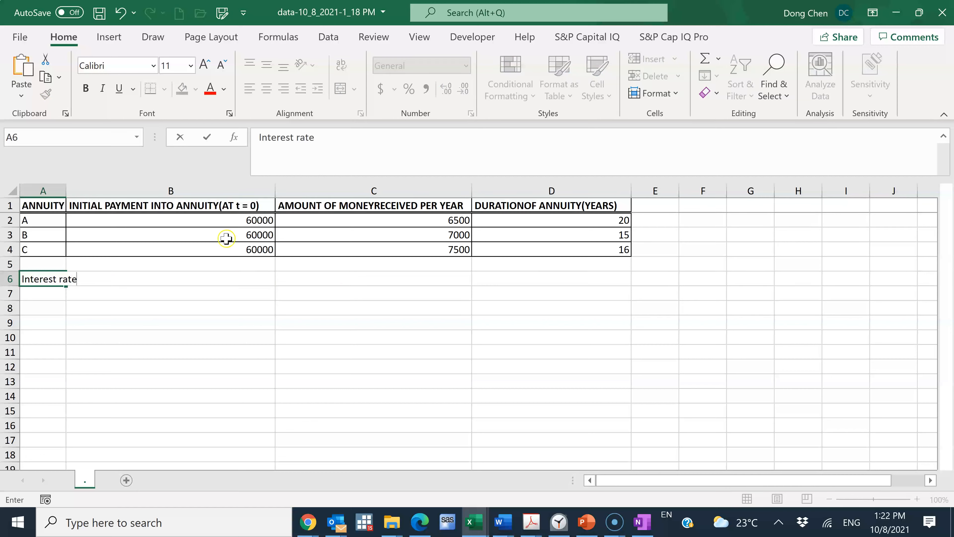
# Step: Review the slide with the present value of an annuity formula in the PowerPoint lecture deck, then return to the Excel workbook
pyautogui.click(590, 517)
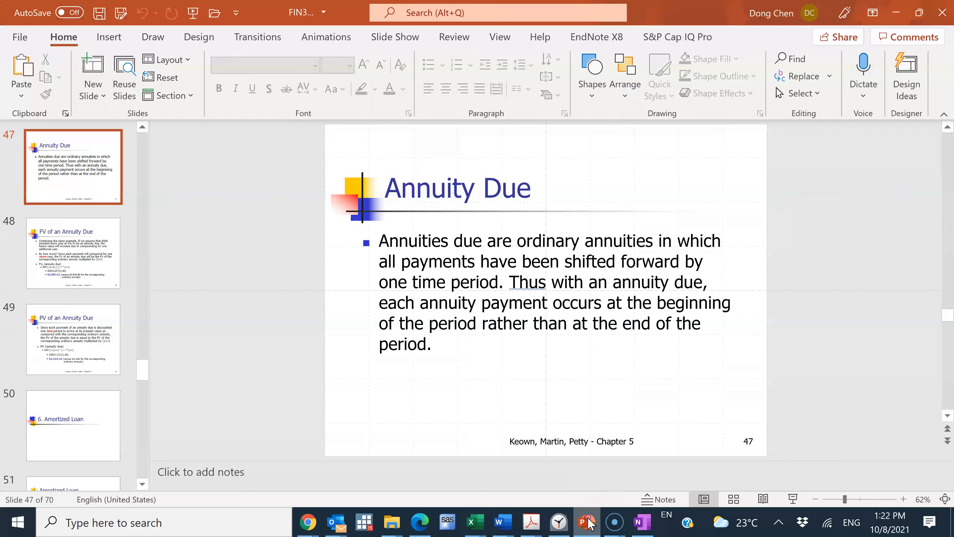
pyautogui.scroll(1, 715, 383)
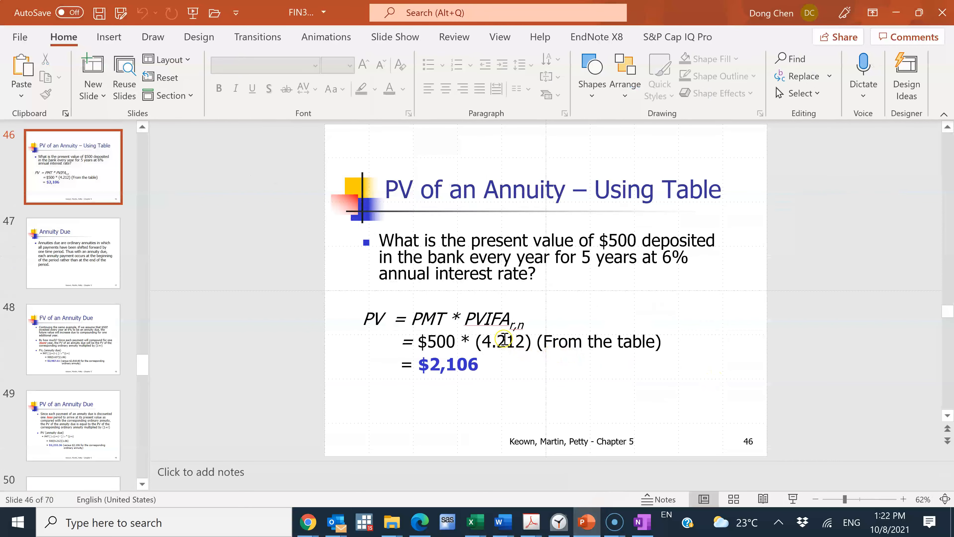
pyautogui.scroll(1, 559, 335)
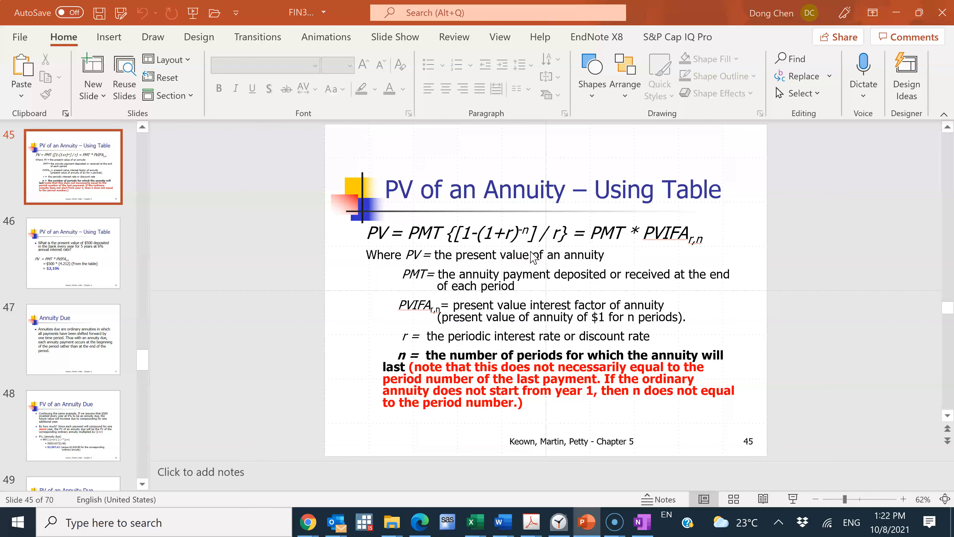
pyautogui.hotkey('alt', 'Tab')
pyautogui.click(491, 258)
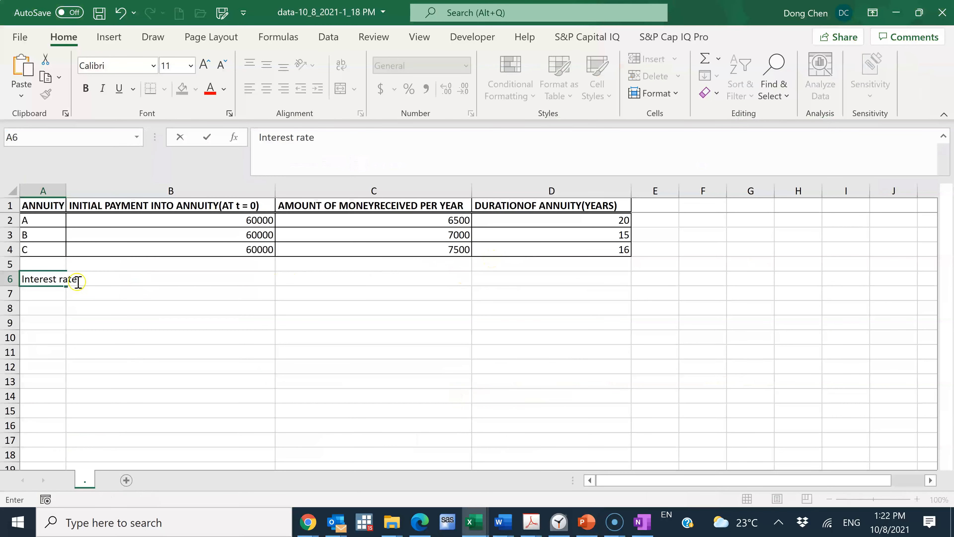
# Step: Extend the label in cell A6 to read "Interest rate/Return/Discount rate"
pyautogui.write('/Ra')
pyautogui.press('BackSpace')
pyautogui.write('eturn/')
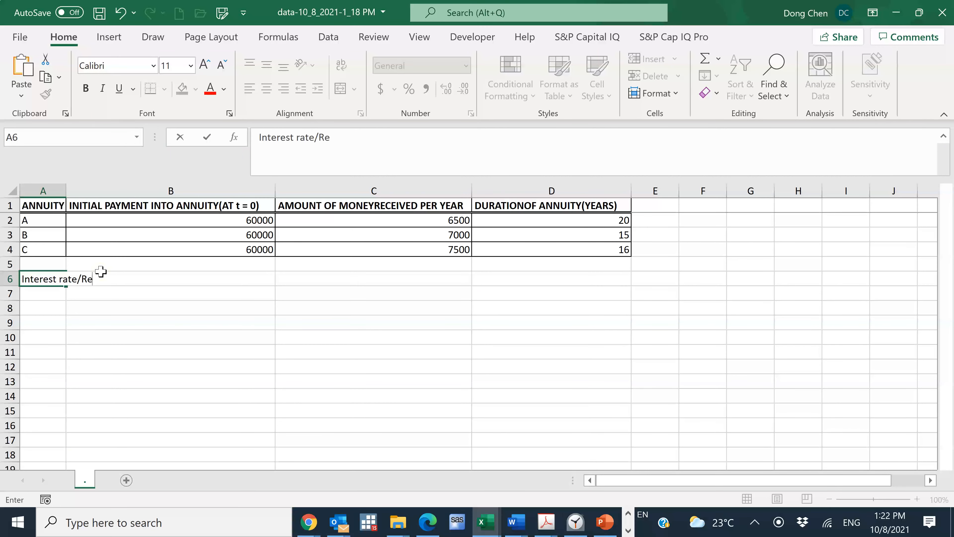
pyautogui.write('Discount rate')
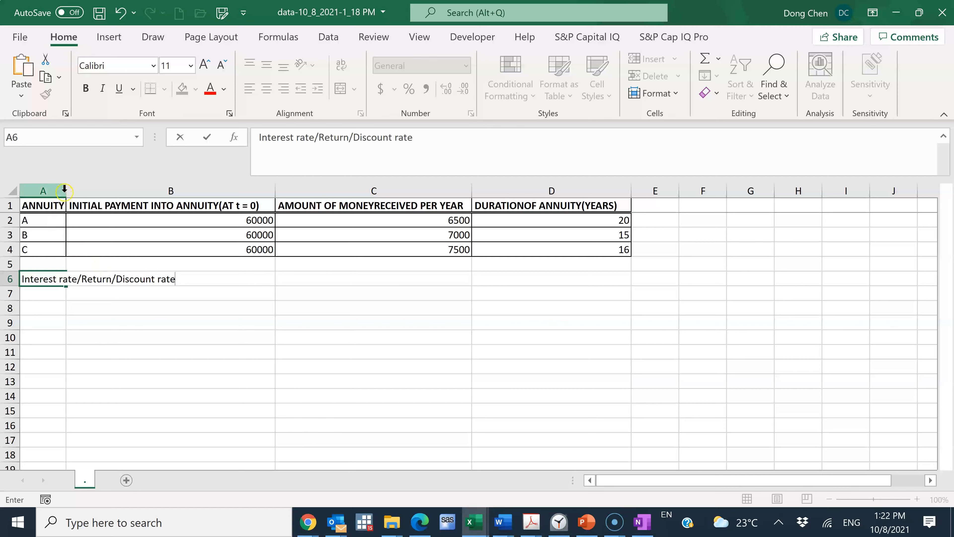
pyautogui.click(71, 308)
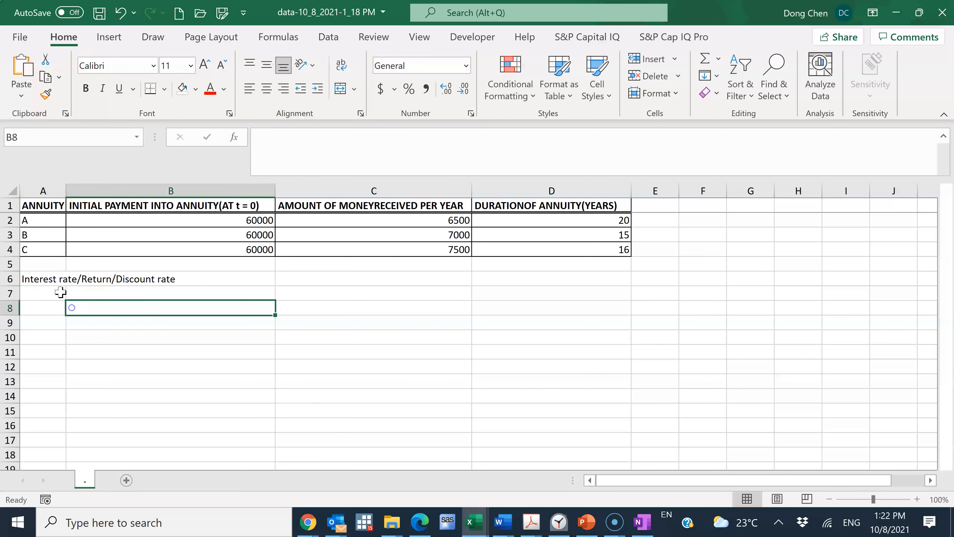
# Step: Enter the row label "Annuity A" in cell A7
pyautogui.click(48, 292)
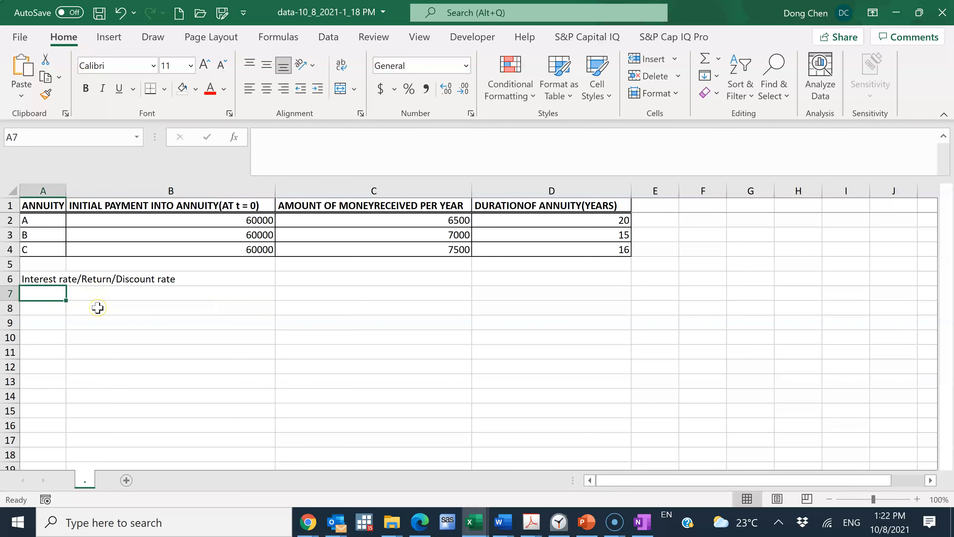
pyautogui.write('Annui')
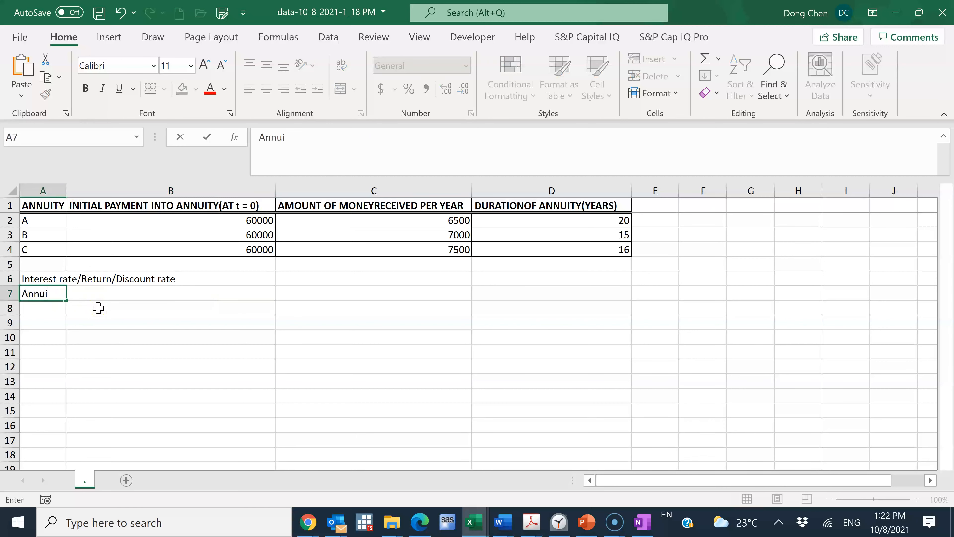
pyautogui.write('ty A')
pyautogui.press('Tab')
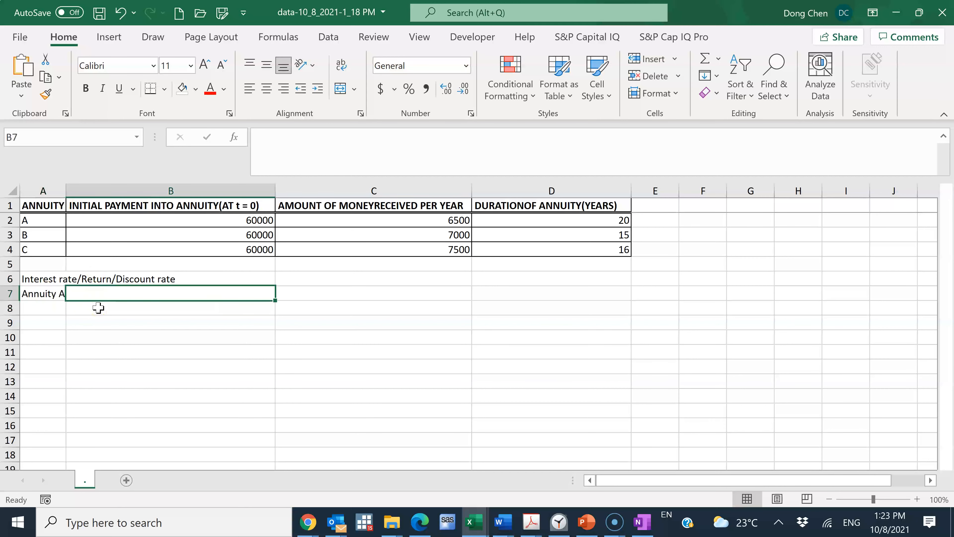
# Step: Calculate Annuity A's rate of return in cell B7 with the formula =RATE(D2,-C2,B2)
pyautogui.write('=')
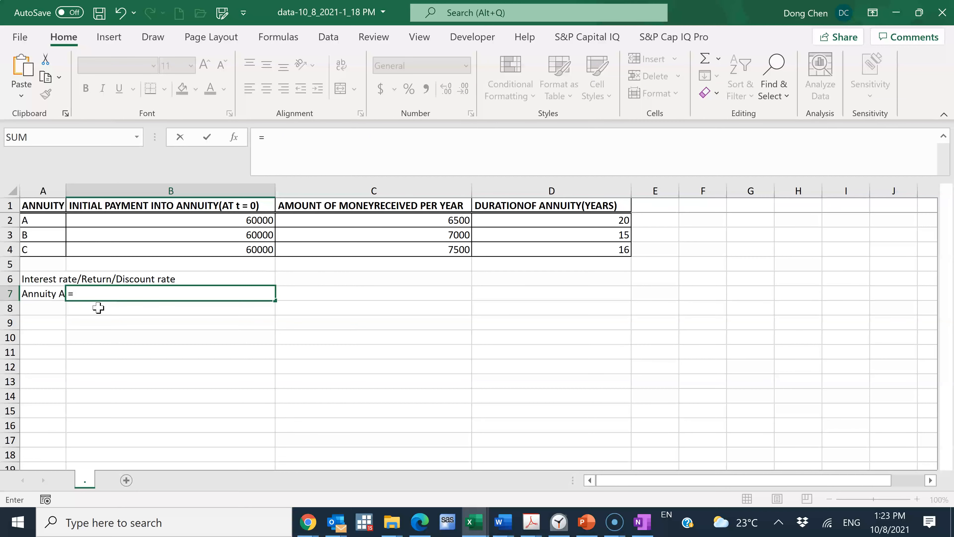
pyautogui.write('rate')
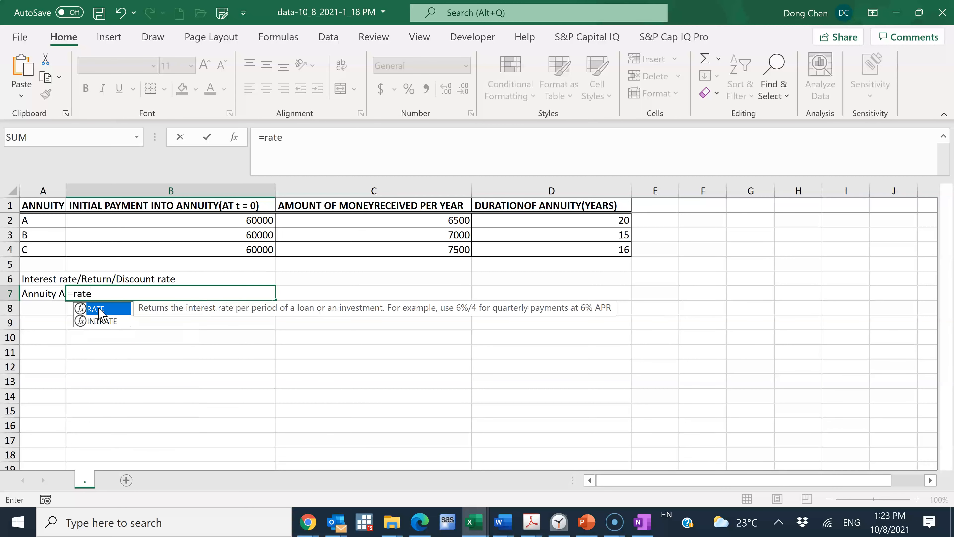
pyautogui.write('(')
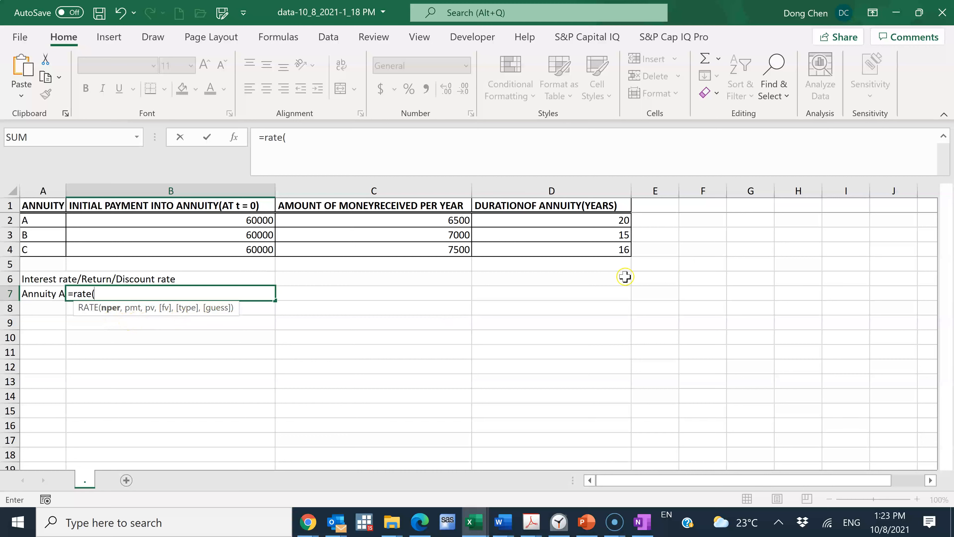
pyautogui.click(622, 221)
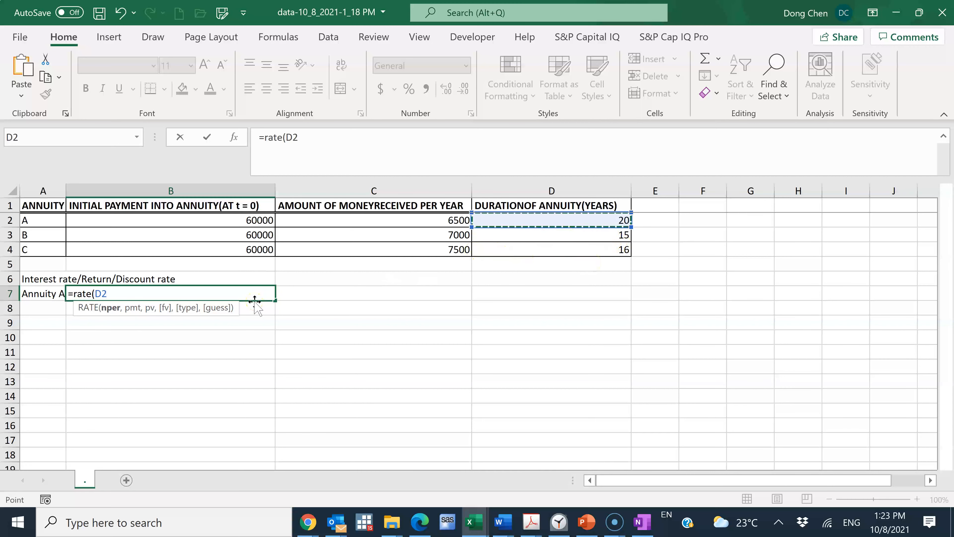
pyautogui.write(',')
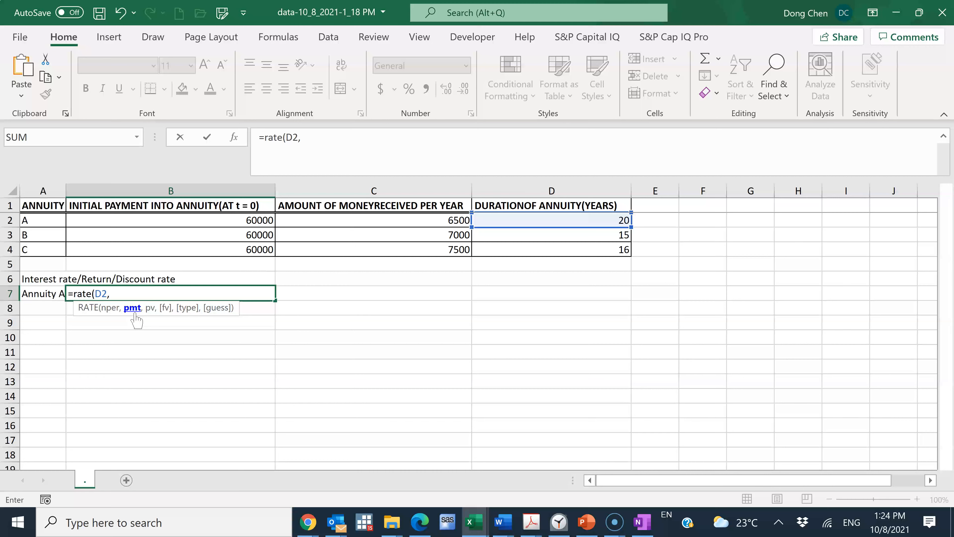
pyautogui.click(131, 310)
pyautogui.click(149, 319)
pyautogui.write('-')
pyautogui.click(458, 220)
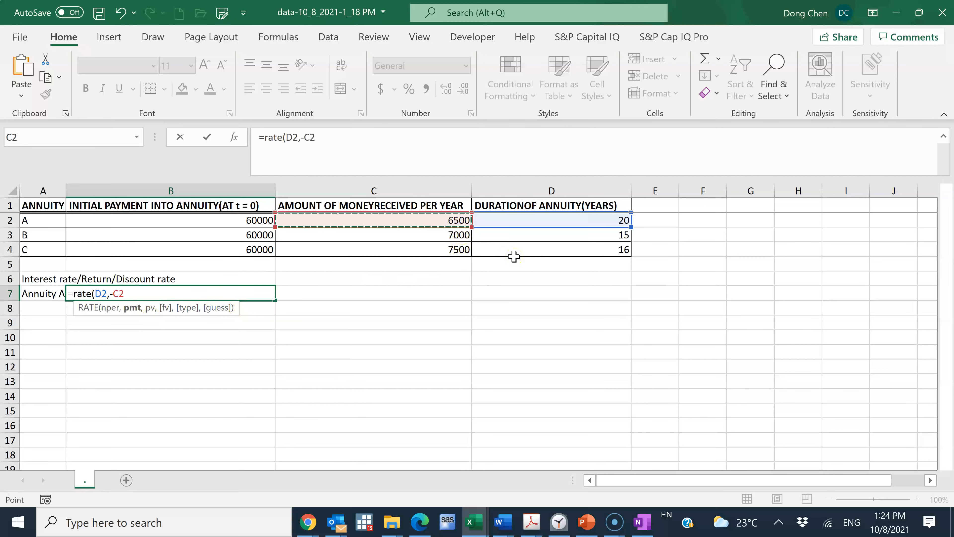
pyautogui.write(',')
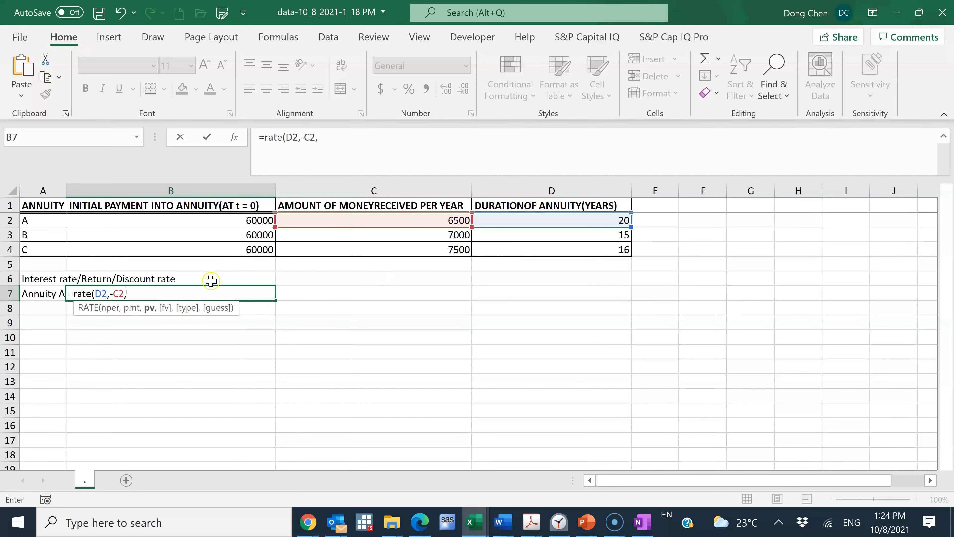
pyautogui.click(257, 220)
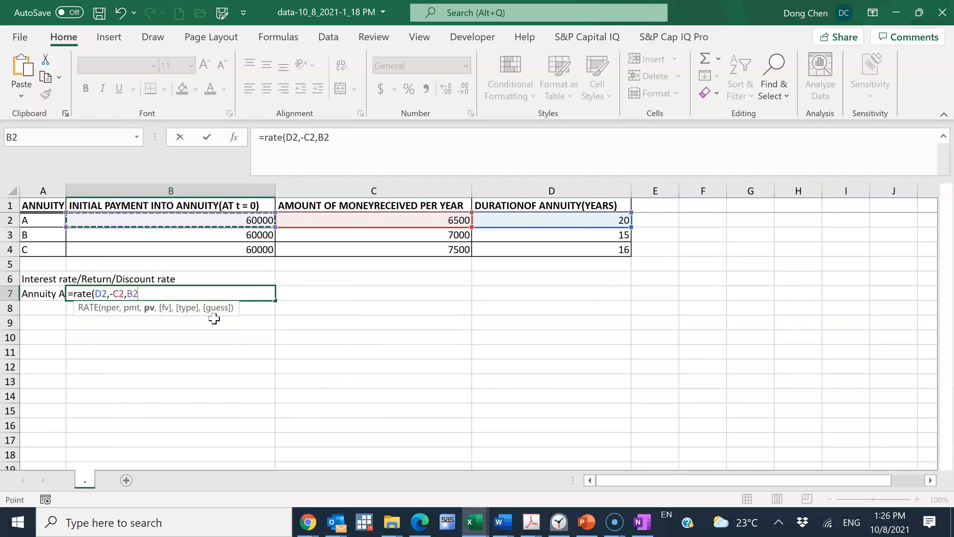
pyautogui.write(')')
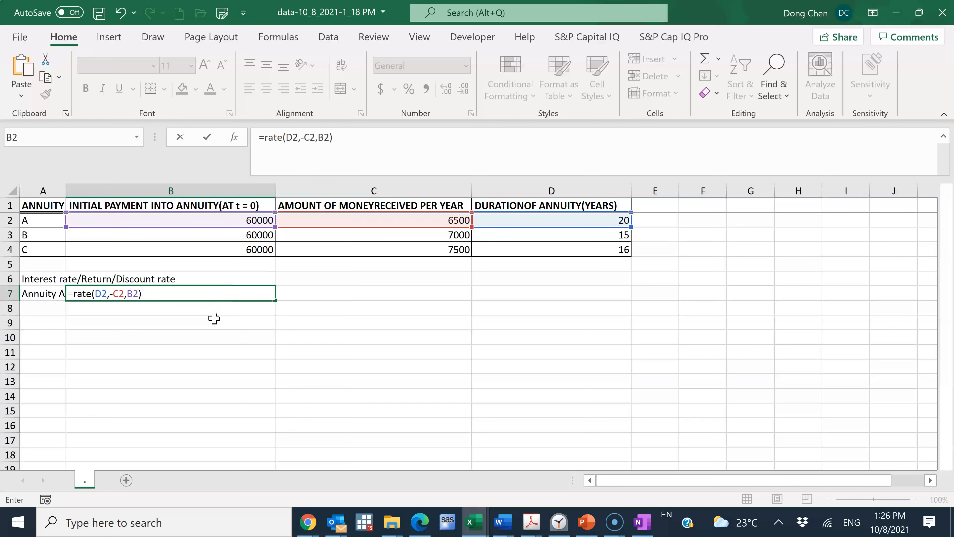
pyautogui.press('Return')
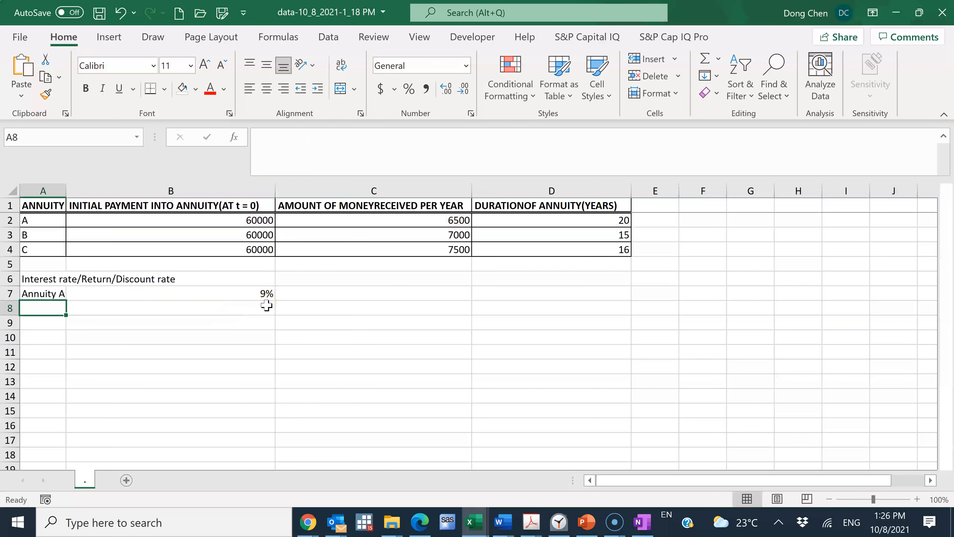
# Step: Check the rounding requirement in the Chrome homework question, and format Excel cell B7 as a percentage with two decimal places
pyautogui.click(307, 522)
pyautogui.click(364, 437)
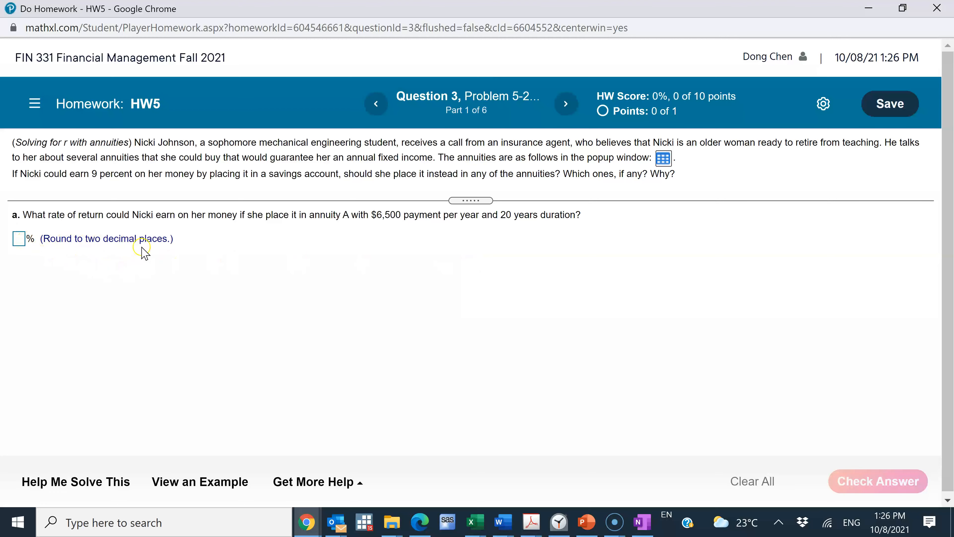
pyautogui.hotkey('alt', 'Tab')
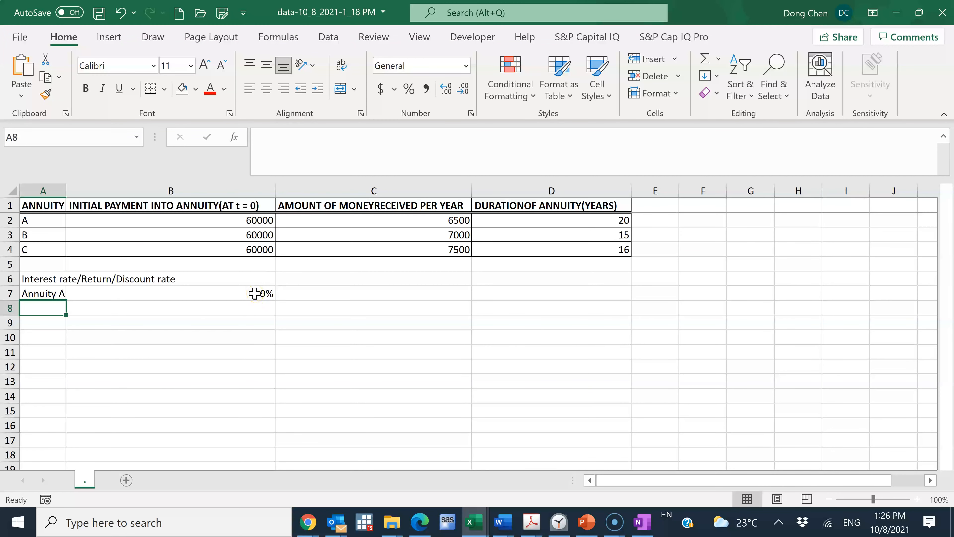
pyautogui.click(254, 294)
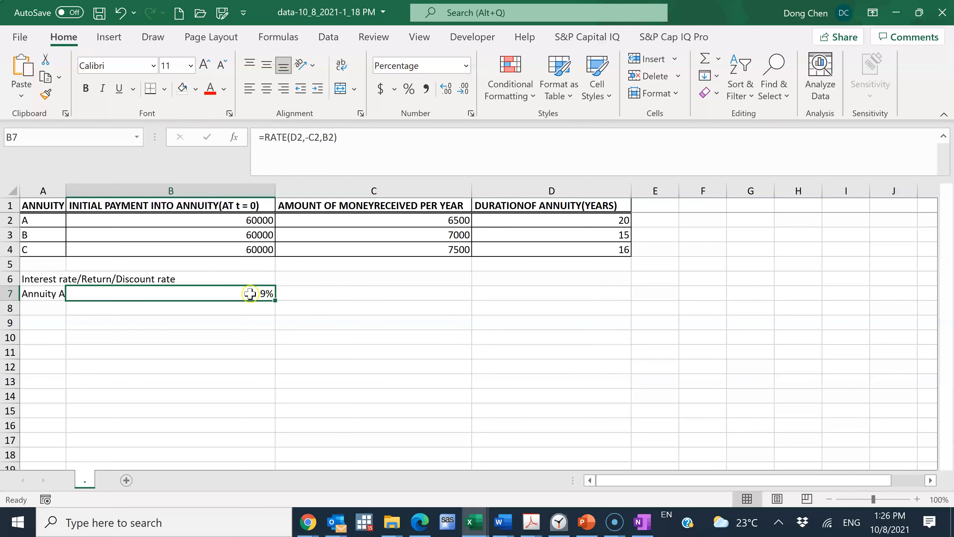
pyautogui.rightClick(247, 295)
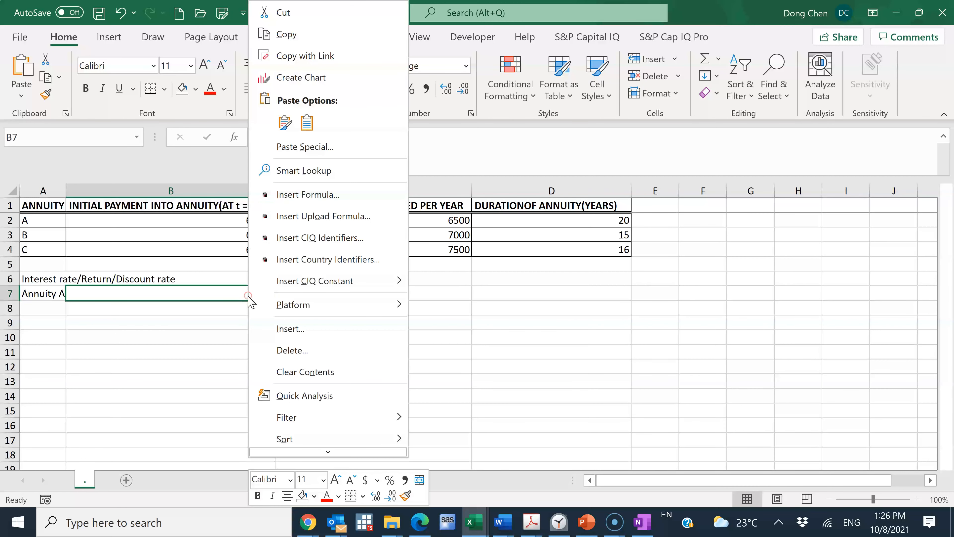
pyautogui.moveTo(325, 451)
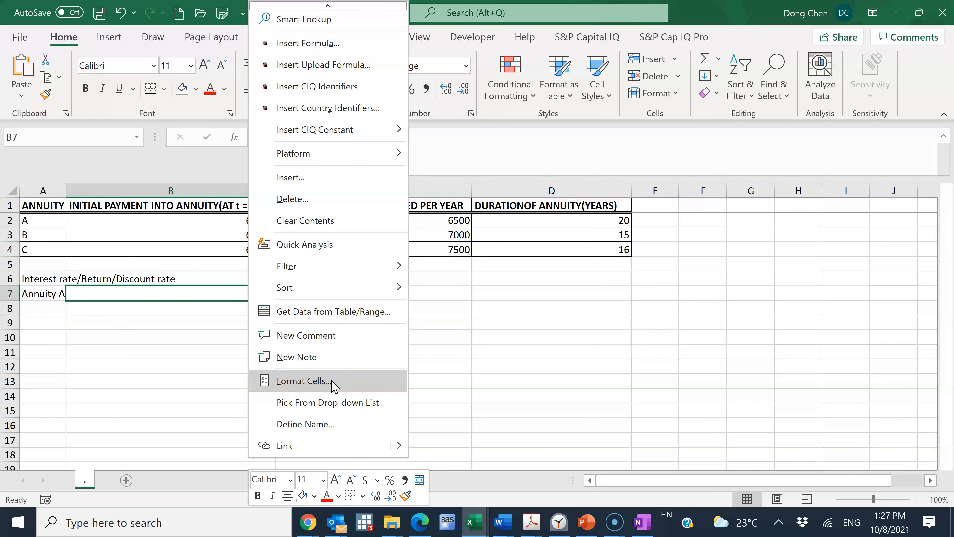
pyautogui.click(333, 383)
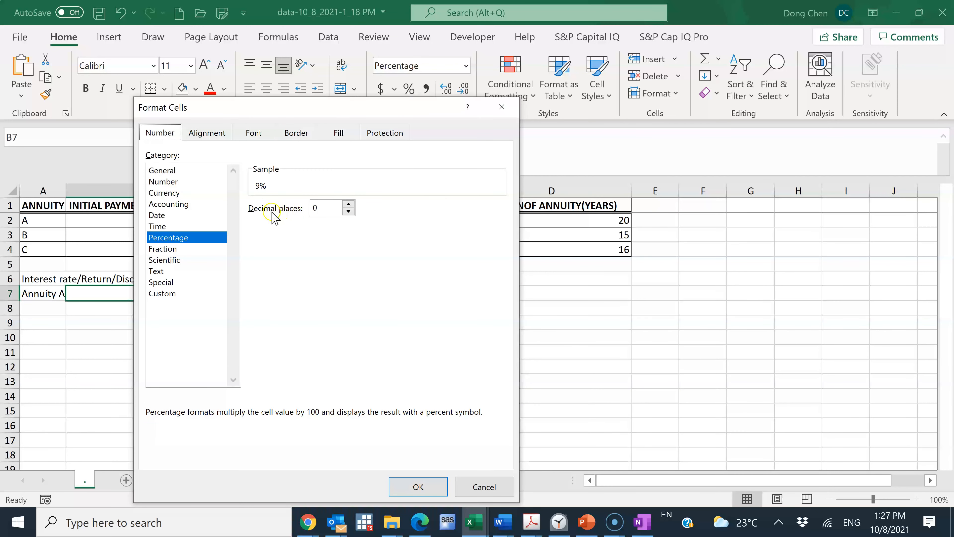
pyautogui.click(348, 204)
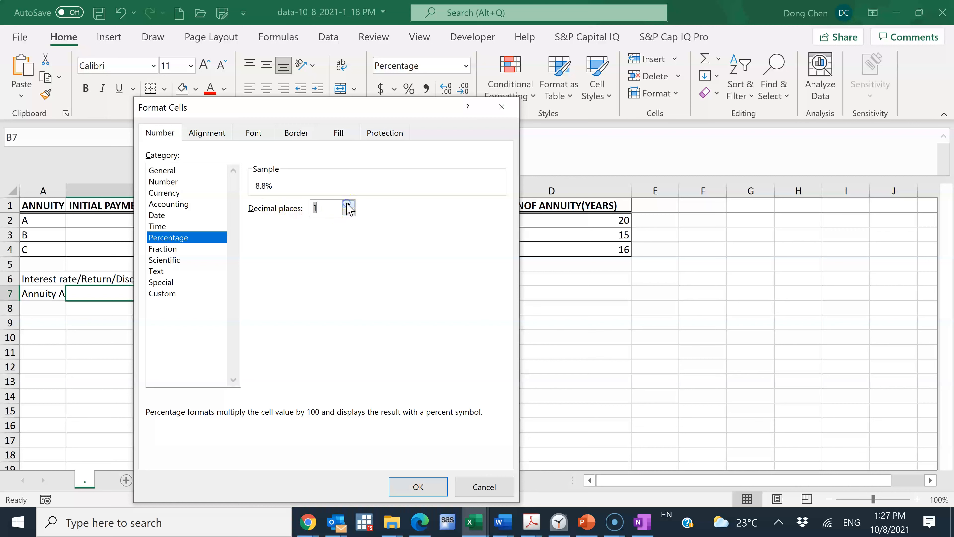
pyautogui.click(348, 204)
pyautogui.click(418, 487)
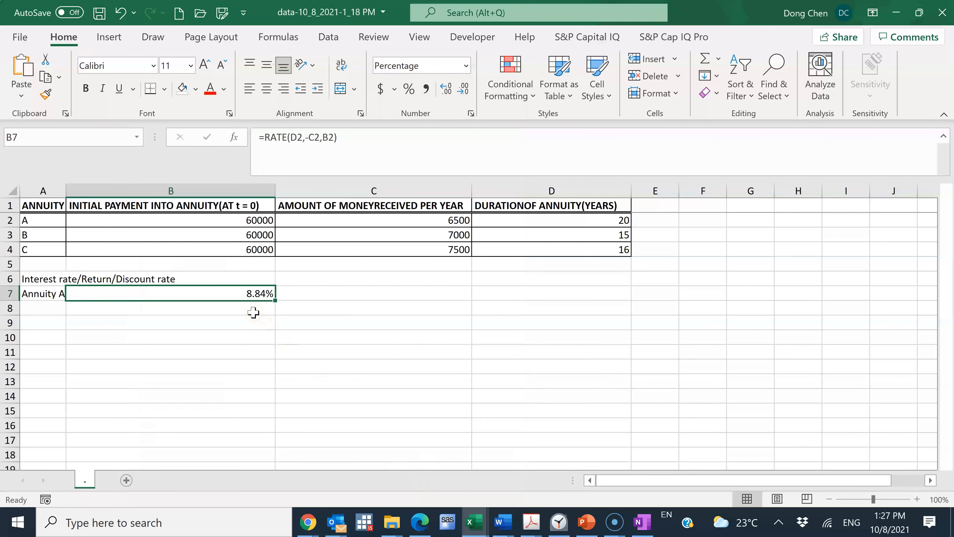
# Step: Switch to the HW5 homework window in Chrome and submit 8.84 percent as the rate of return for annuity A
pyautogui.click(307, 522)
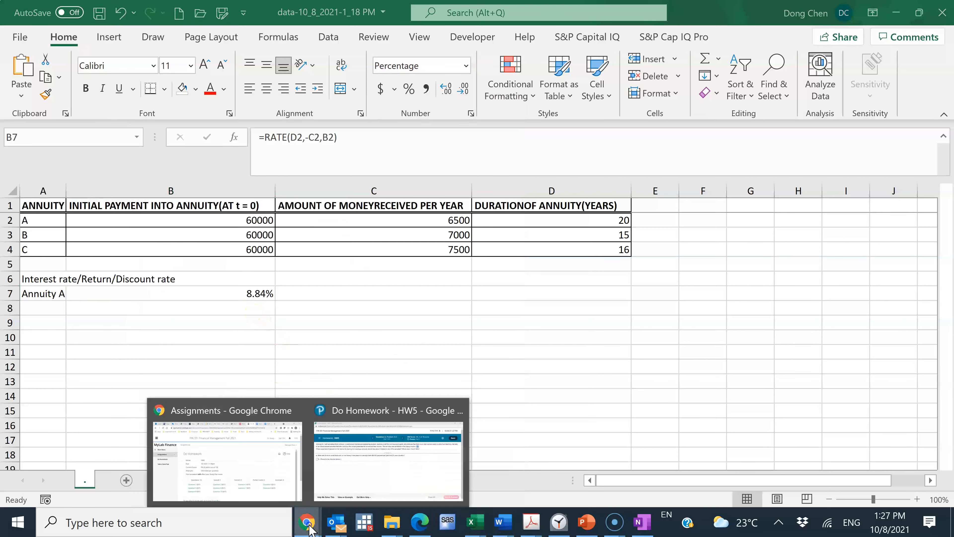
pyautogui.click(360, 443)
pyautogui.click(17, 240)
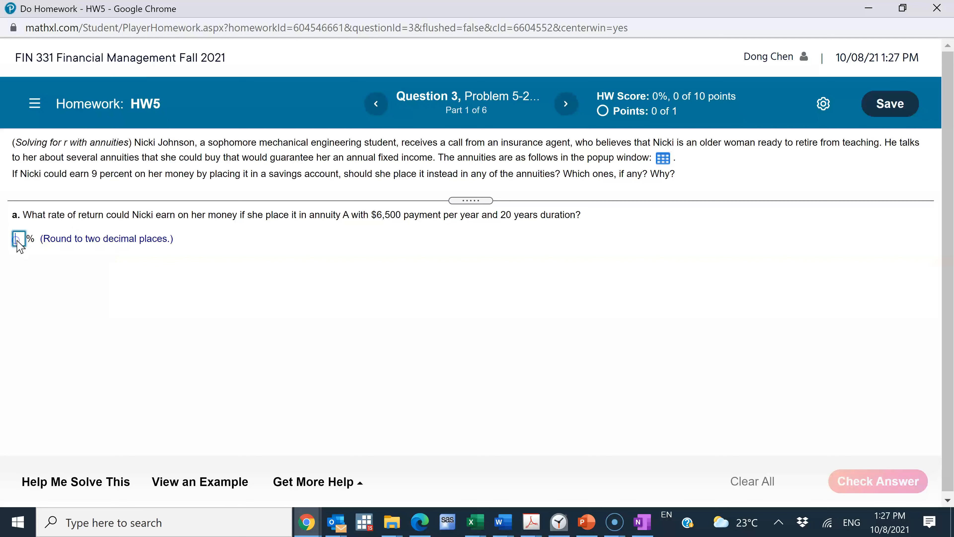
pyautogui.write('8.84')
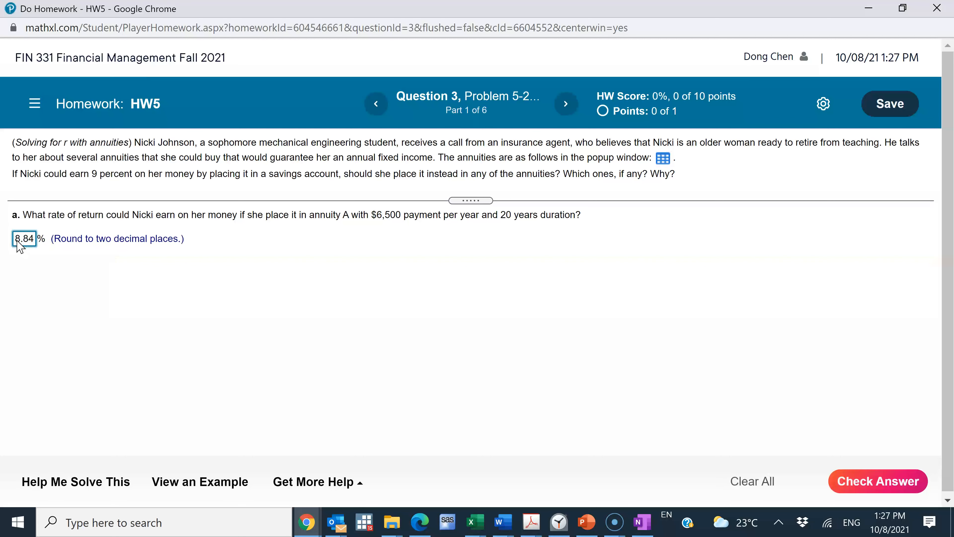
pyautogui.click(886, 478)
pyautogui.click(486, 319)
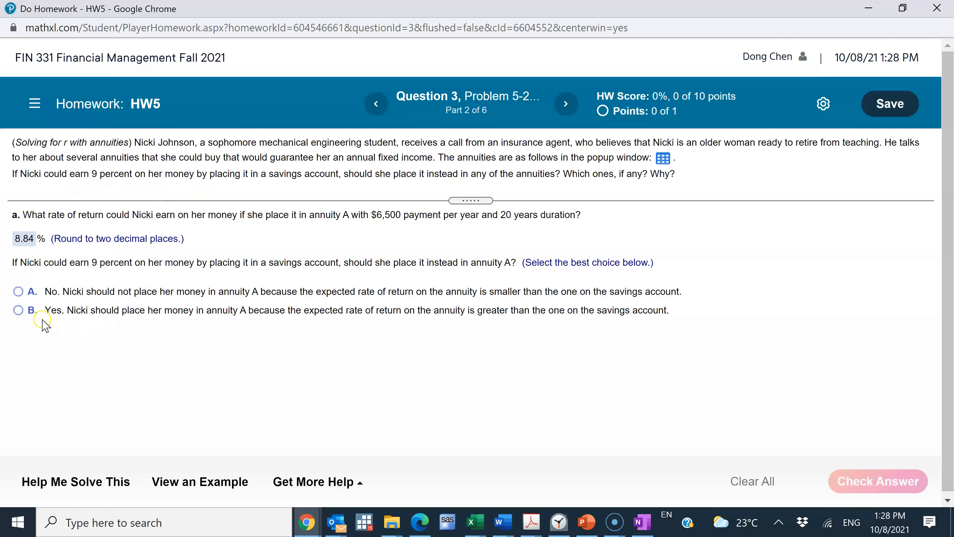
# Step: Submit choice A, that the money should not be placed in annuity A because its return is smaller than the savings account's
pyautogui.click(19, 292)
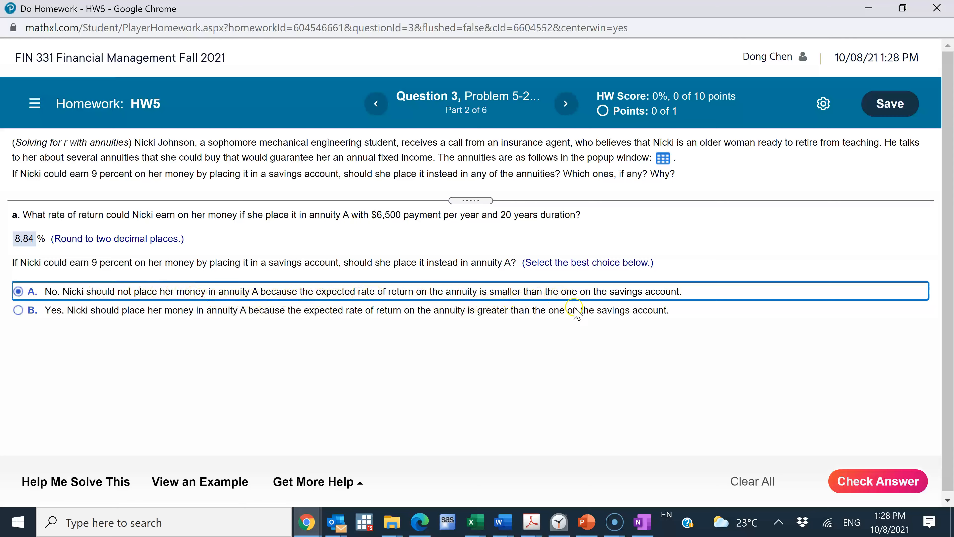
pyautogui.click(893, 483)
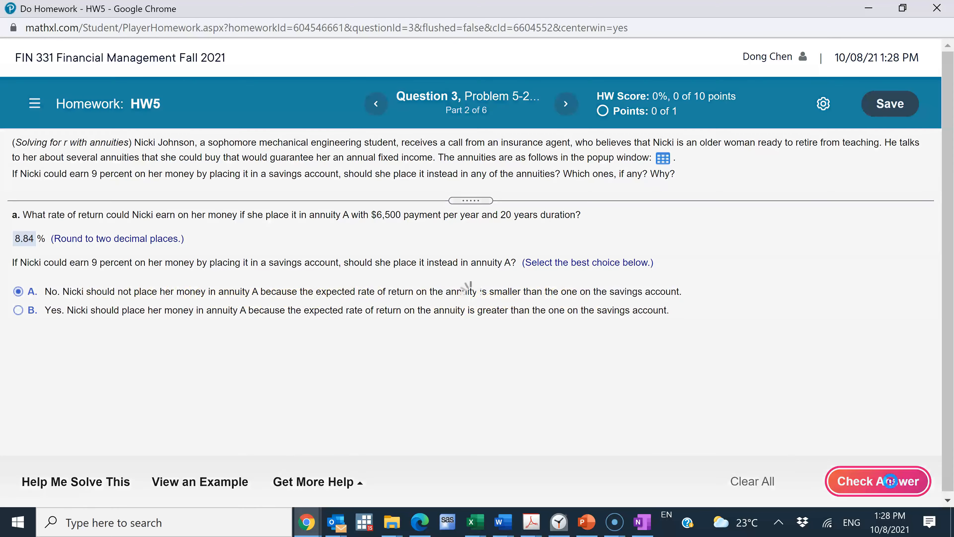
pyautogui.click(487, 323)
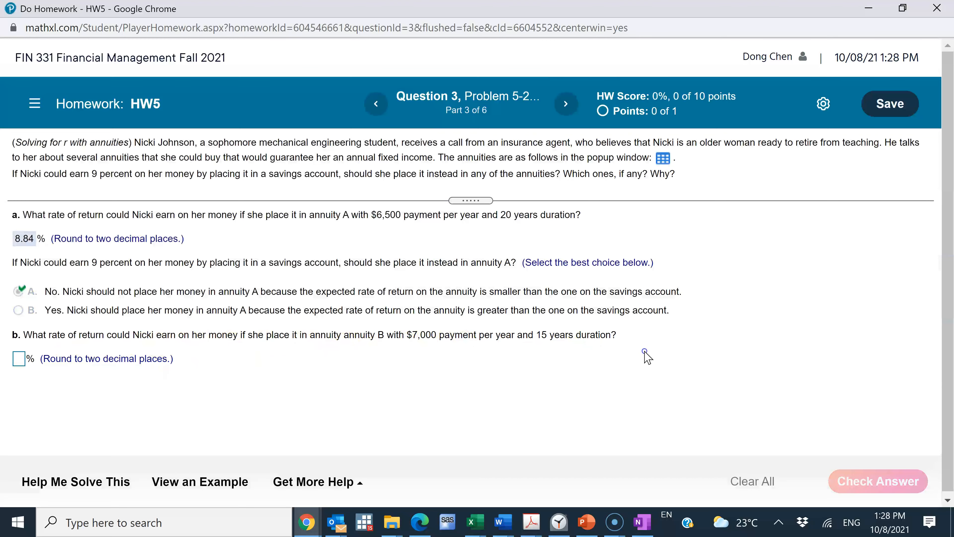
# Step: Return to the Excel workbook and enter the row label "Annuity B" in cell A8
pyautogui.hotkey('alt', 'Tab')
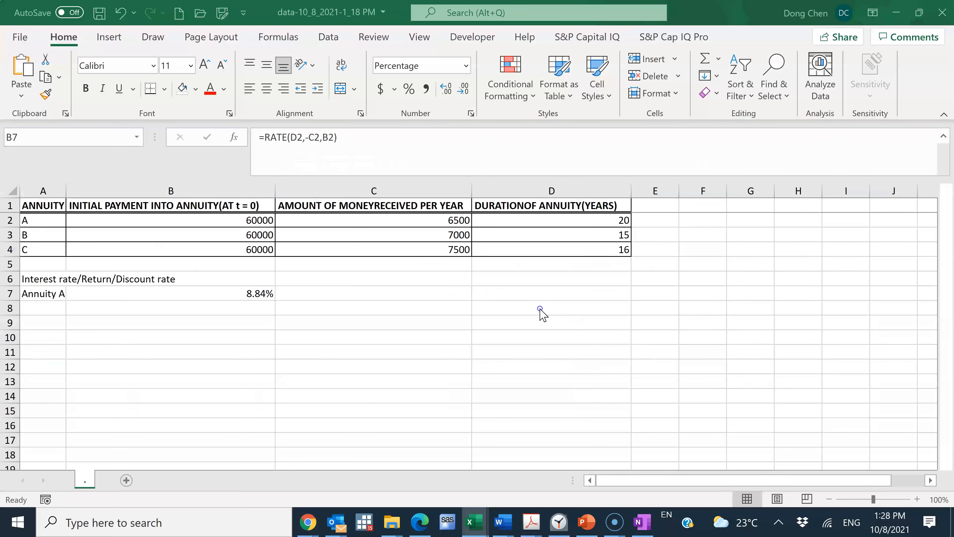
pyautogui.click(40, 303)
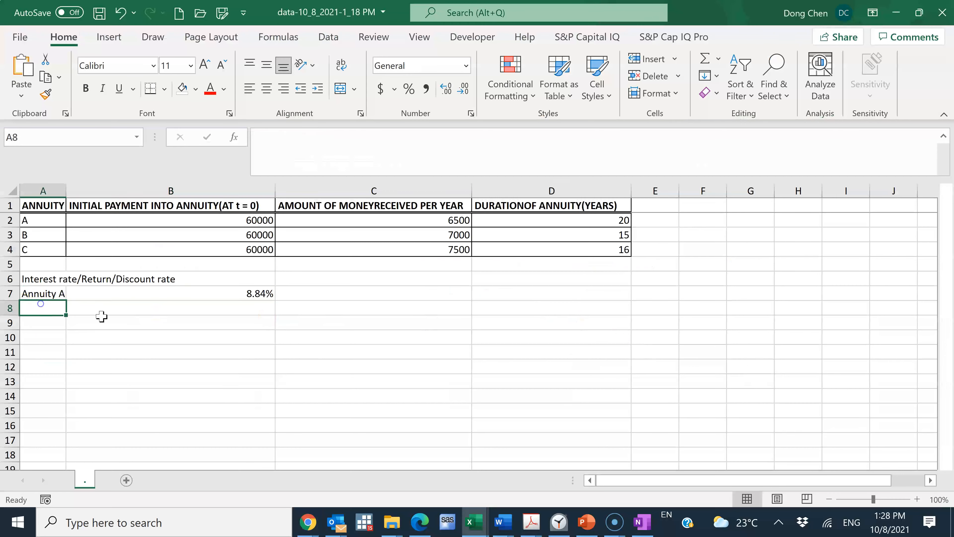
pyautogui.write('Annuity B')
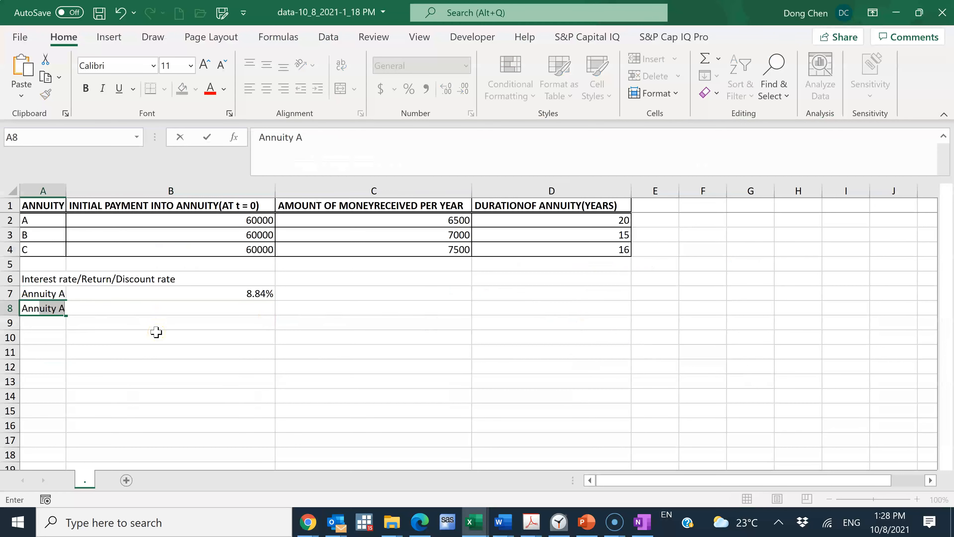
pyautogui.press('Tab')
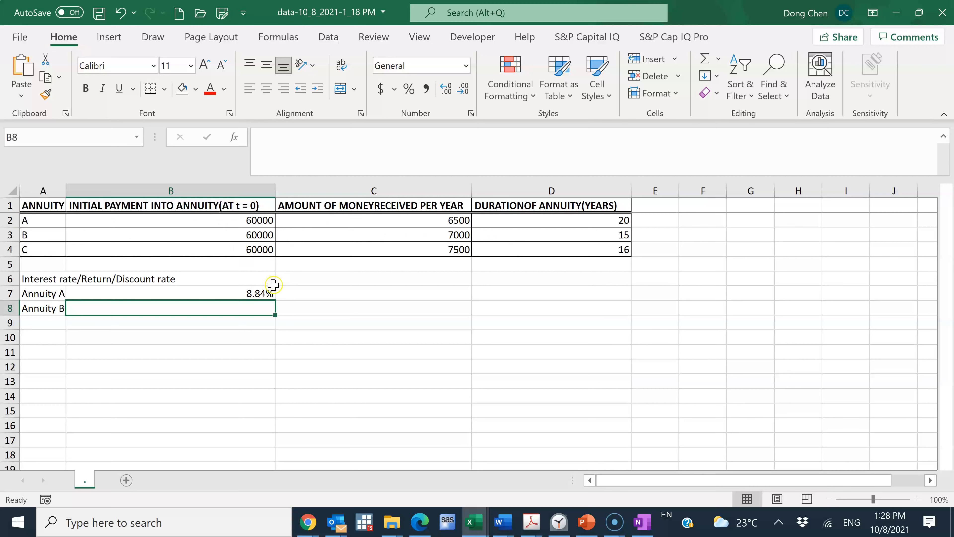
# Step: Copy the RATE formula from cell B7 down through B9, and label cell A9 "Annuity C"
pyautogui.click(265, 295)
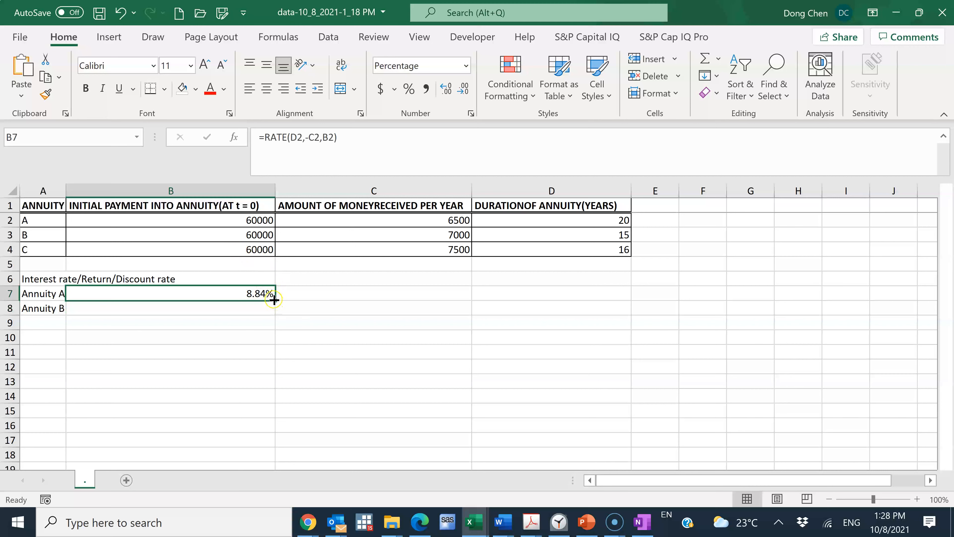
pyautogui.moveTo(274, 300); pyautogui.dragTo(274, 333)
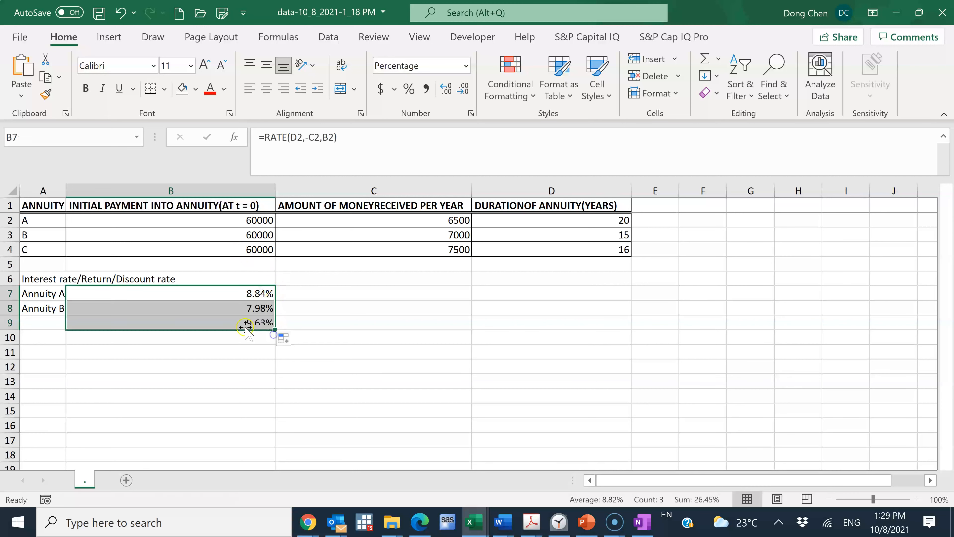
pyautogui.click(43, 325)
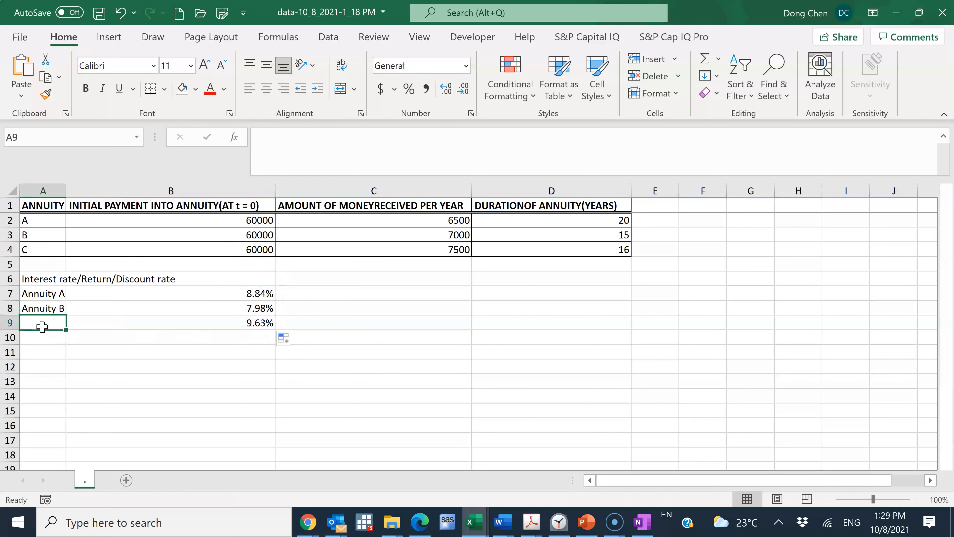
pyautogui.write('Annuity B')
pyautogui.press('Return')
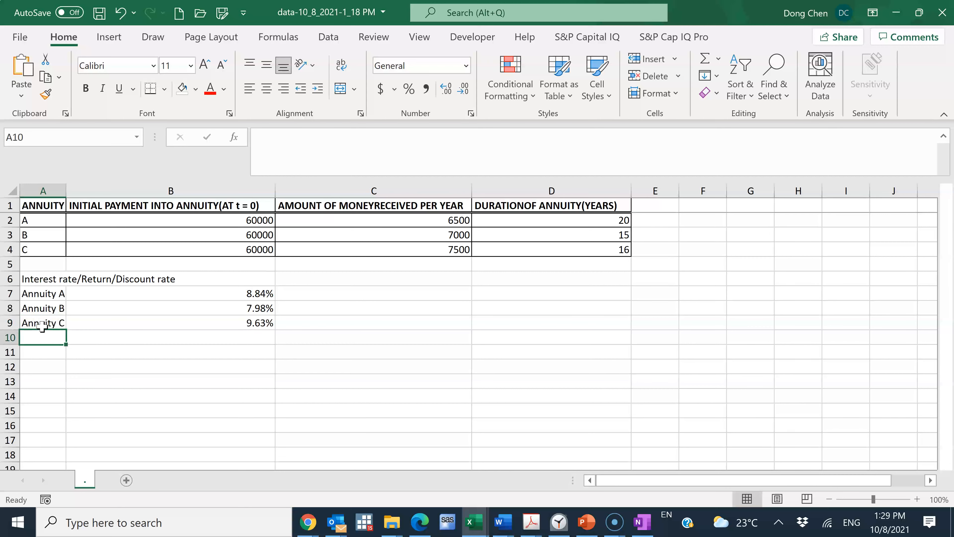
# Step: Review the copied formula in cell B8, and submit 7.98 percent as annuity B's rate of return in the Chrome homework window
pyautogui.click(253, 317)
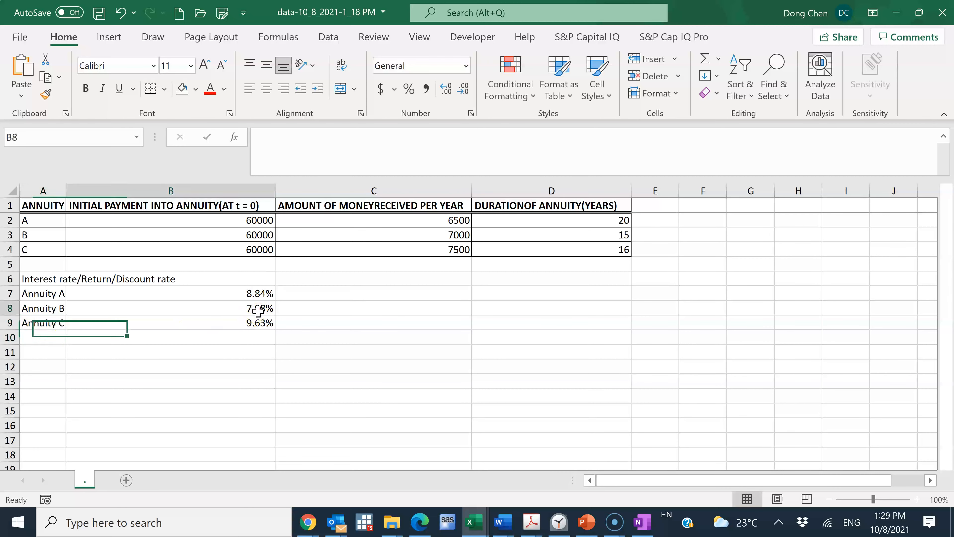
pyautogui.click(260, 309)
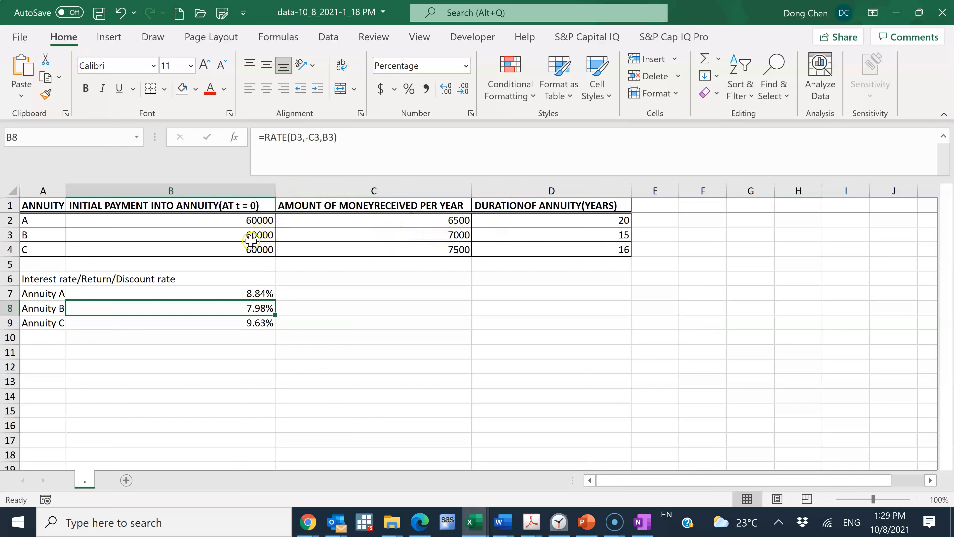
pyautogui.click(317, 351)
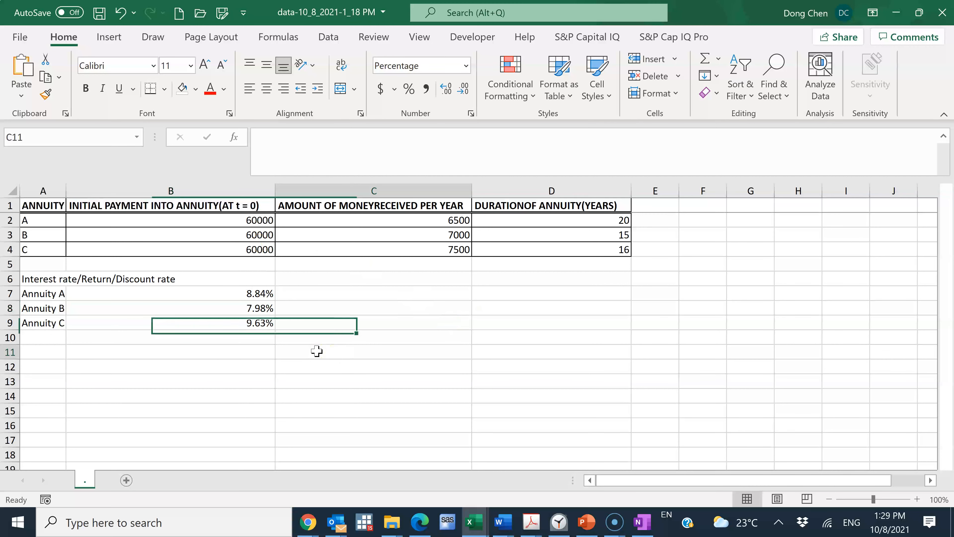
pyautogui.click(262, 308)
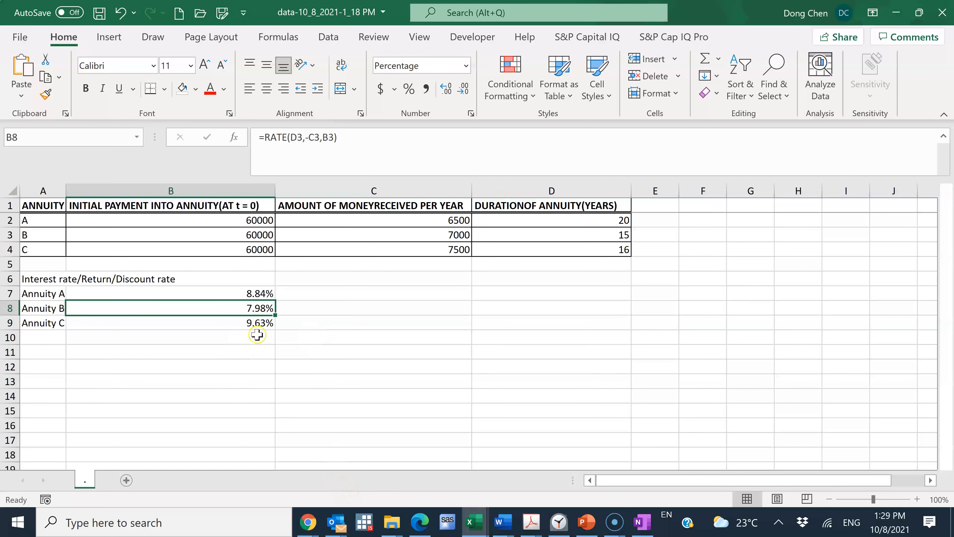
pyautogui.moveTo(308, 523)
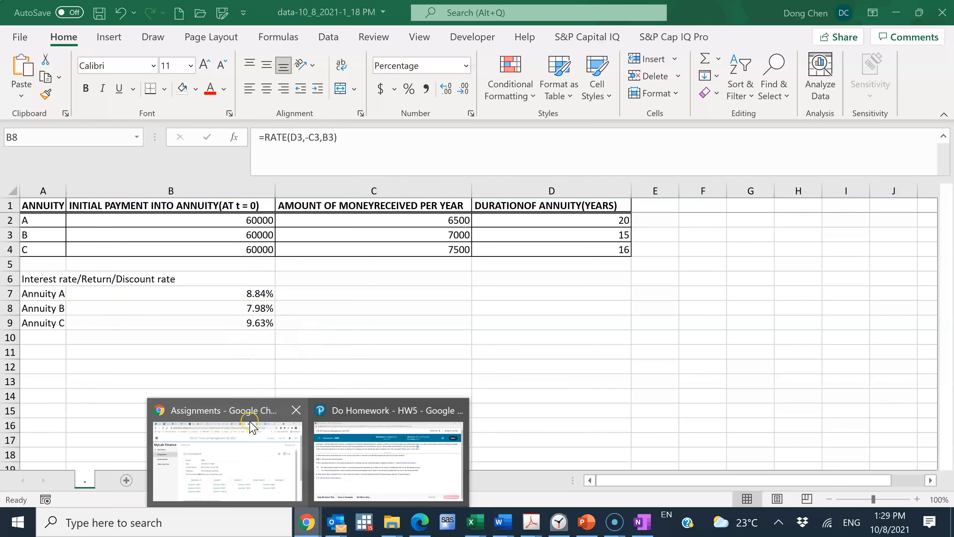
pyautogui.click(347, 418)
pyautogui.click(19, 359)
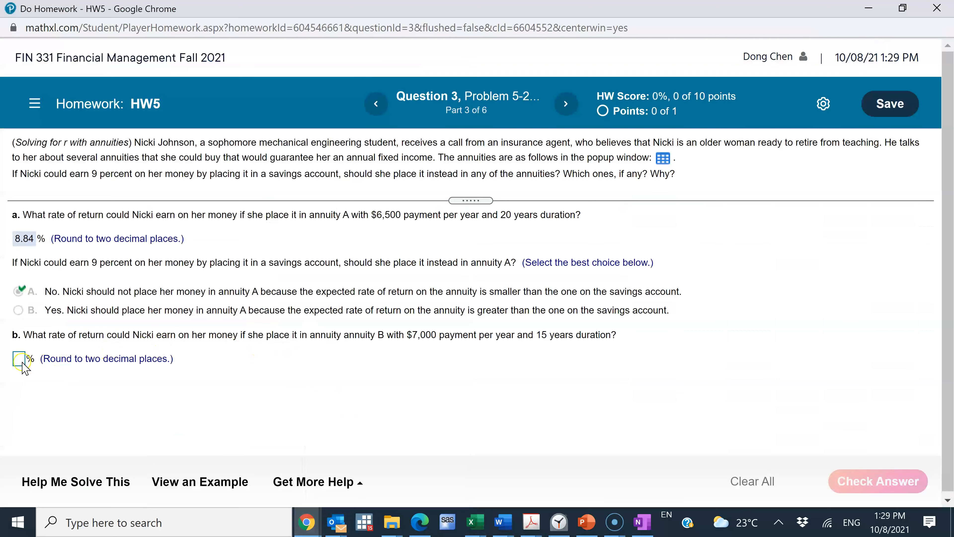
pyautogui.write('7.98')
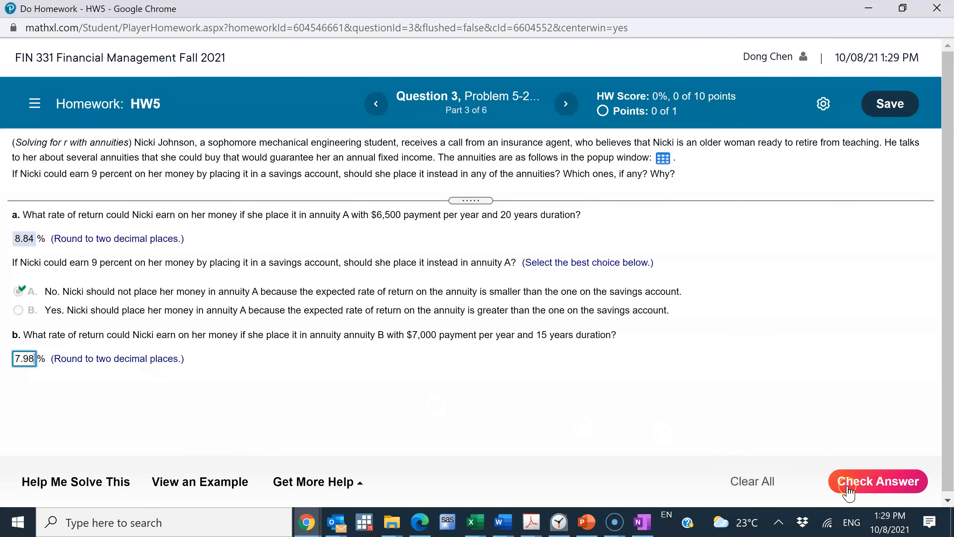
pyautogui.click(881, 481)
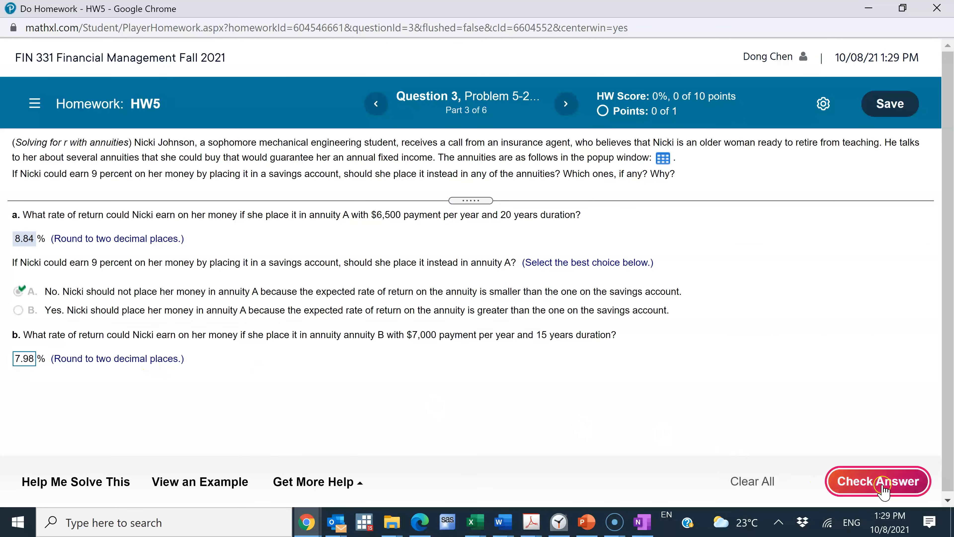
pyautogui.click(495, 333)
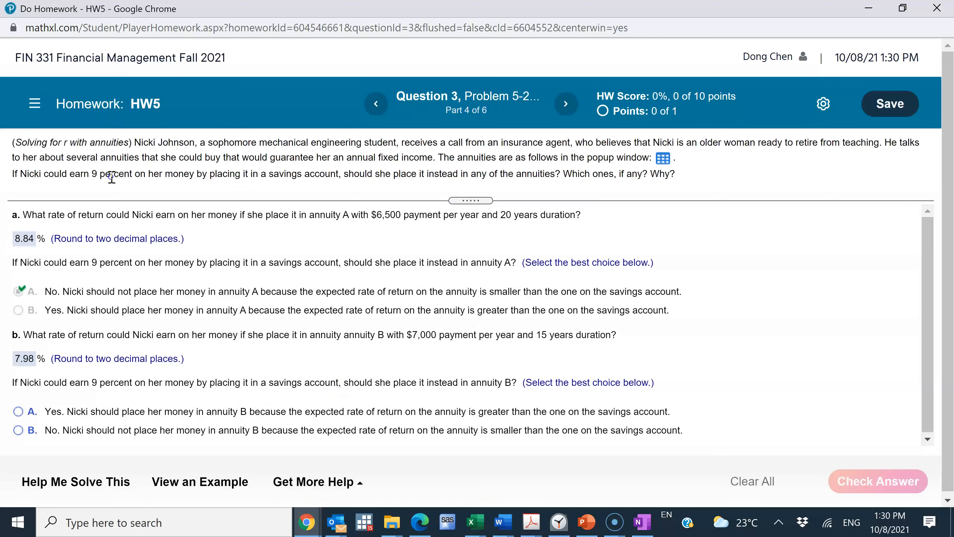
# Step: Submit choice B, that the money should not be placed in annuity B because its return is smaller than the savings account's
pyautogui.click(18, 430)
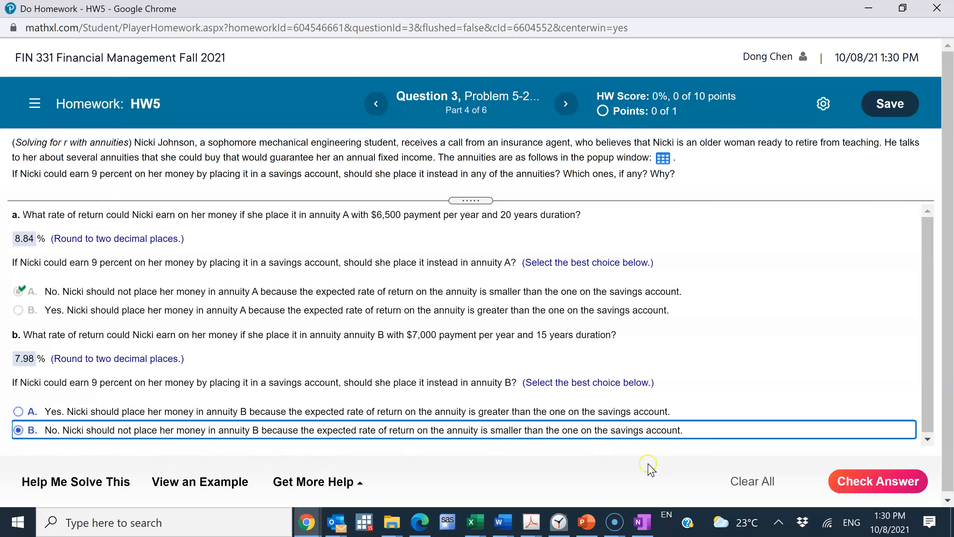
pyautogui.click(890, 483)
pyautogui.click(469, 321)
# Step: Look up annuity C's rate in the Excel workbook and submit 9.63 percent as its rate of return in the homework
pyautogui.click(19, 433)
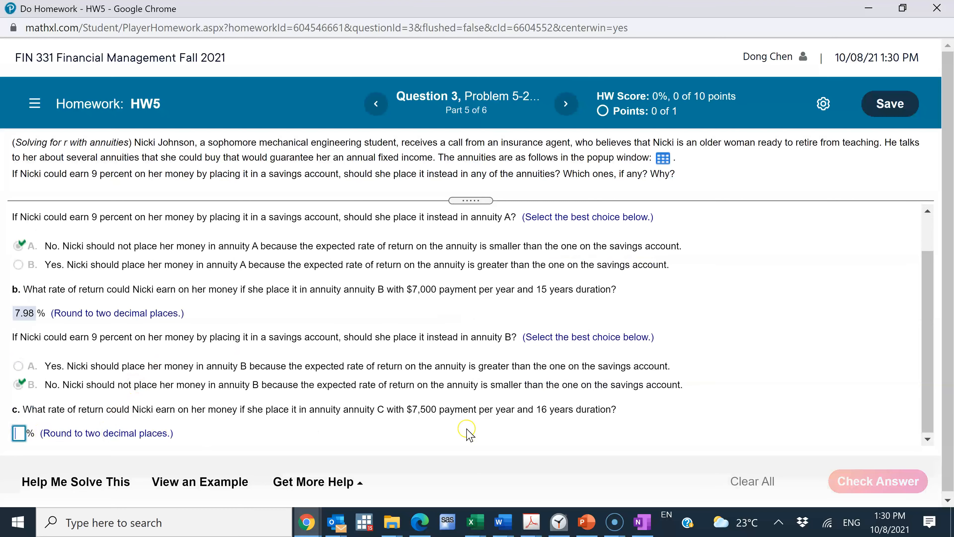
pyautogui.hotkey('alt', 'Tab')
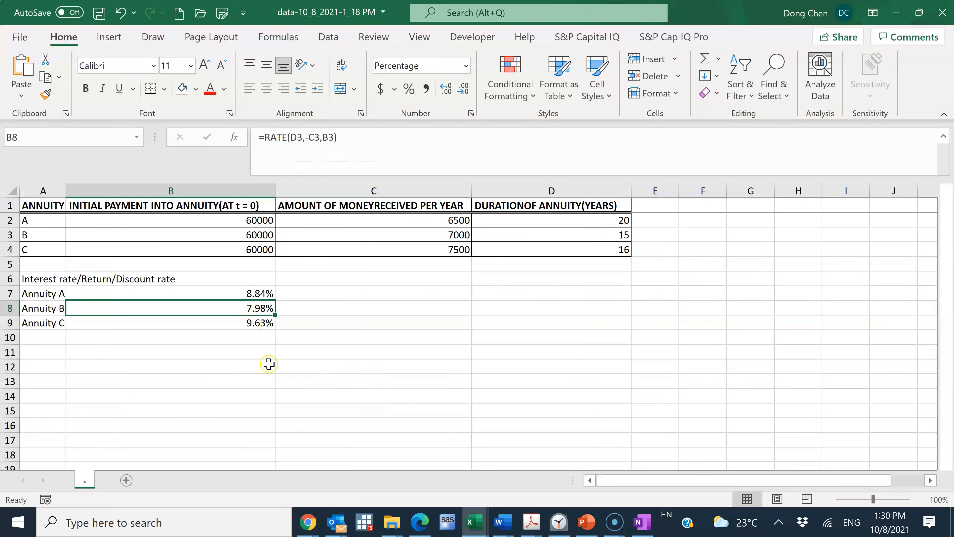
pyautogui.hotkey('alt', 'Tab')
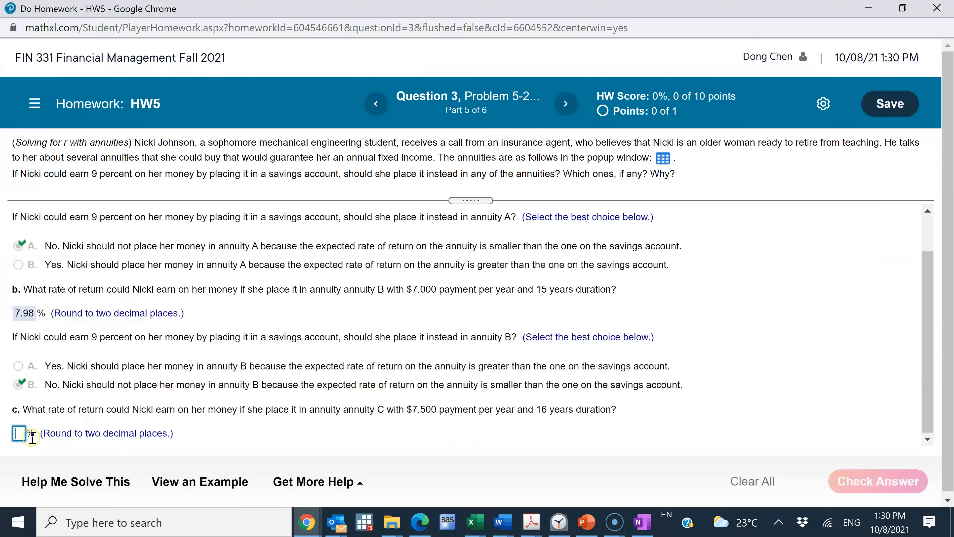
pyautogui.write('9.63')
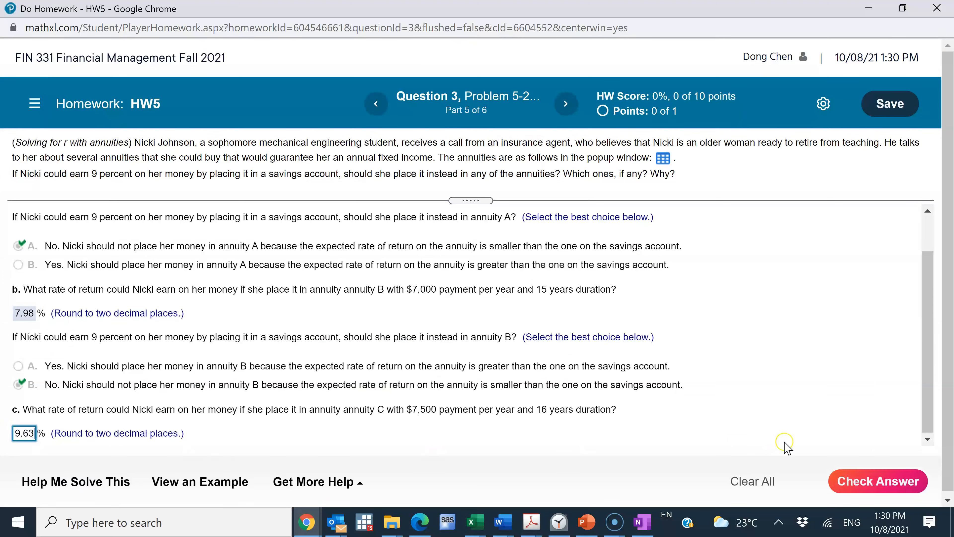
pyautogui.click(877, 483)
pyautogui.click(487, 323)
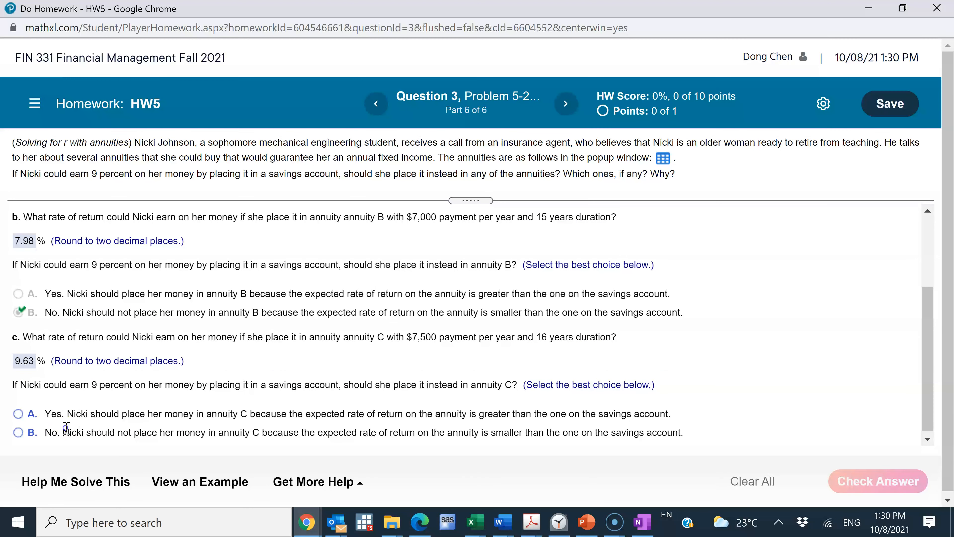
# Step: Submit choice A, that the money should be placed in annuity C because its return is greater than the savings account's
pyautogui.click(18, 414)
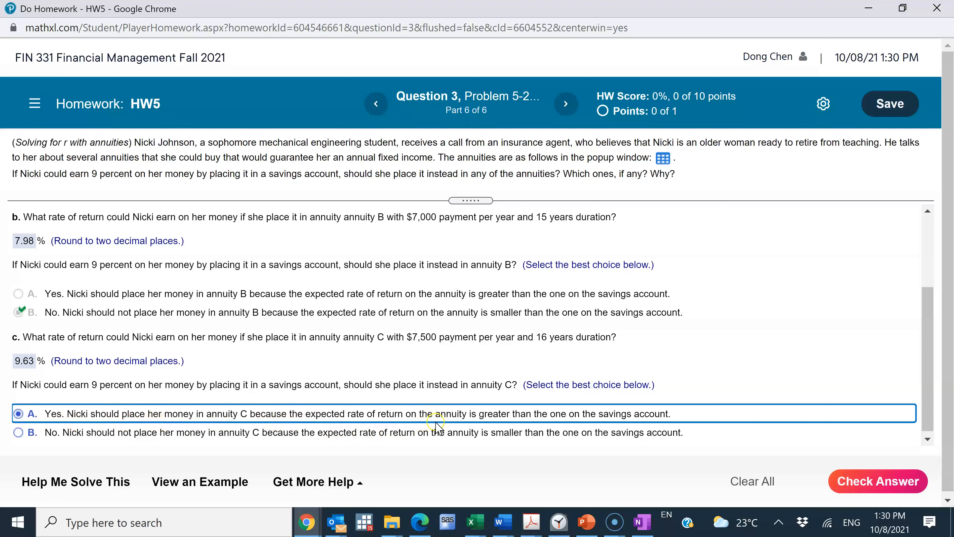
pyautogui.click(871, 480)
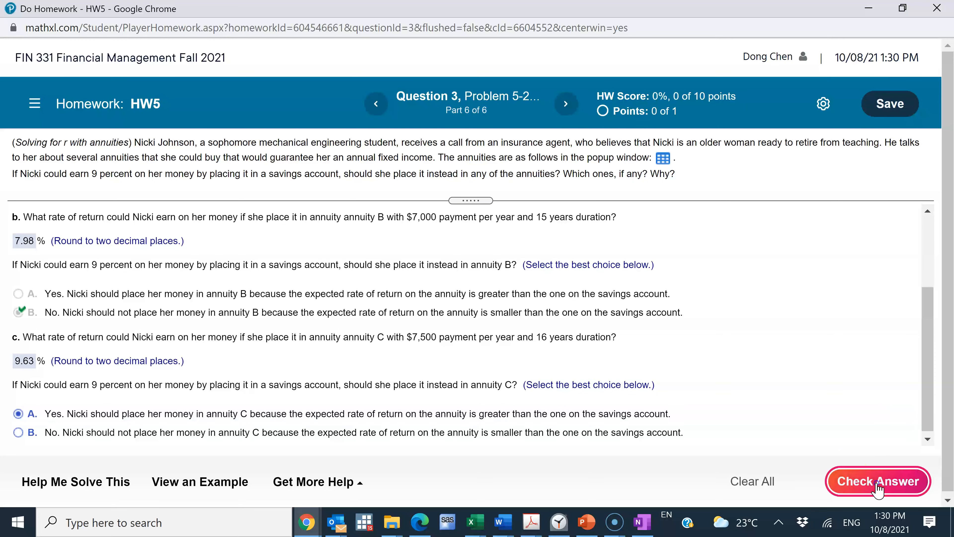